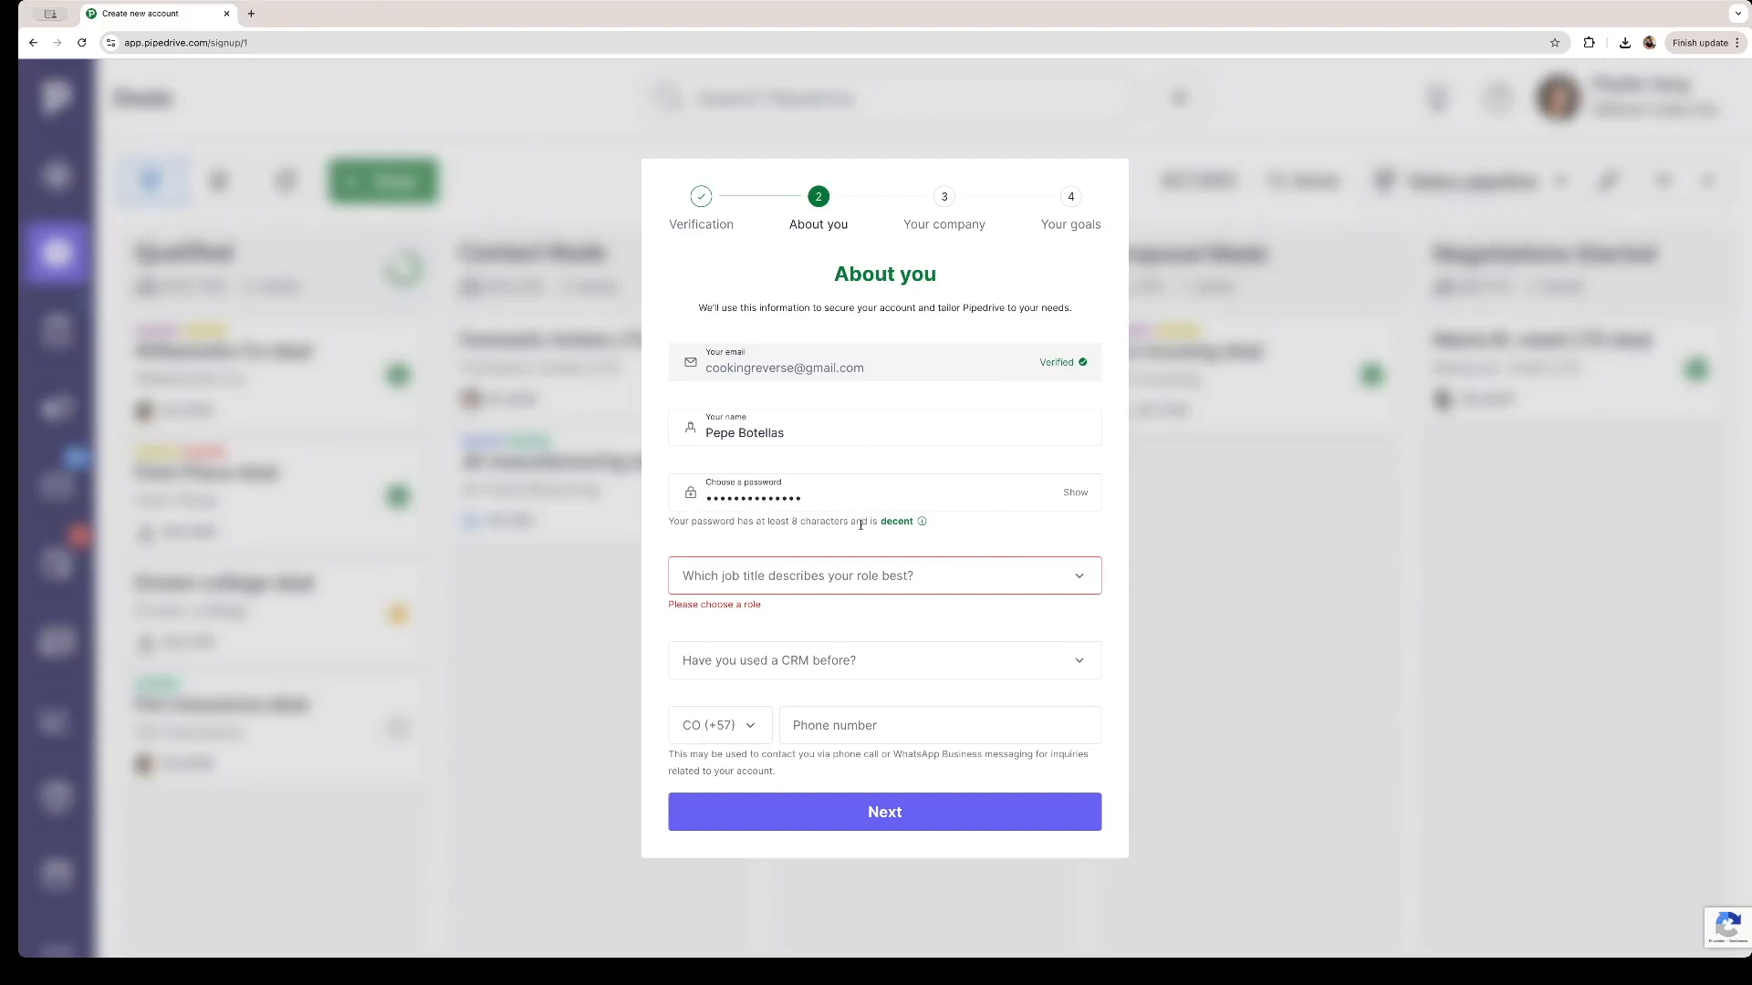
Choose VP/CEO as the job title, answer that no CRM has been used before, and continue to the company details.
left_click(848, 584)
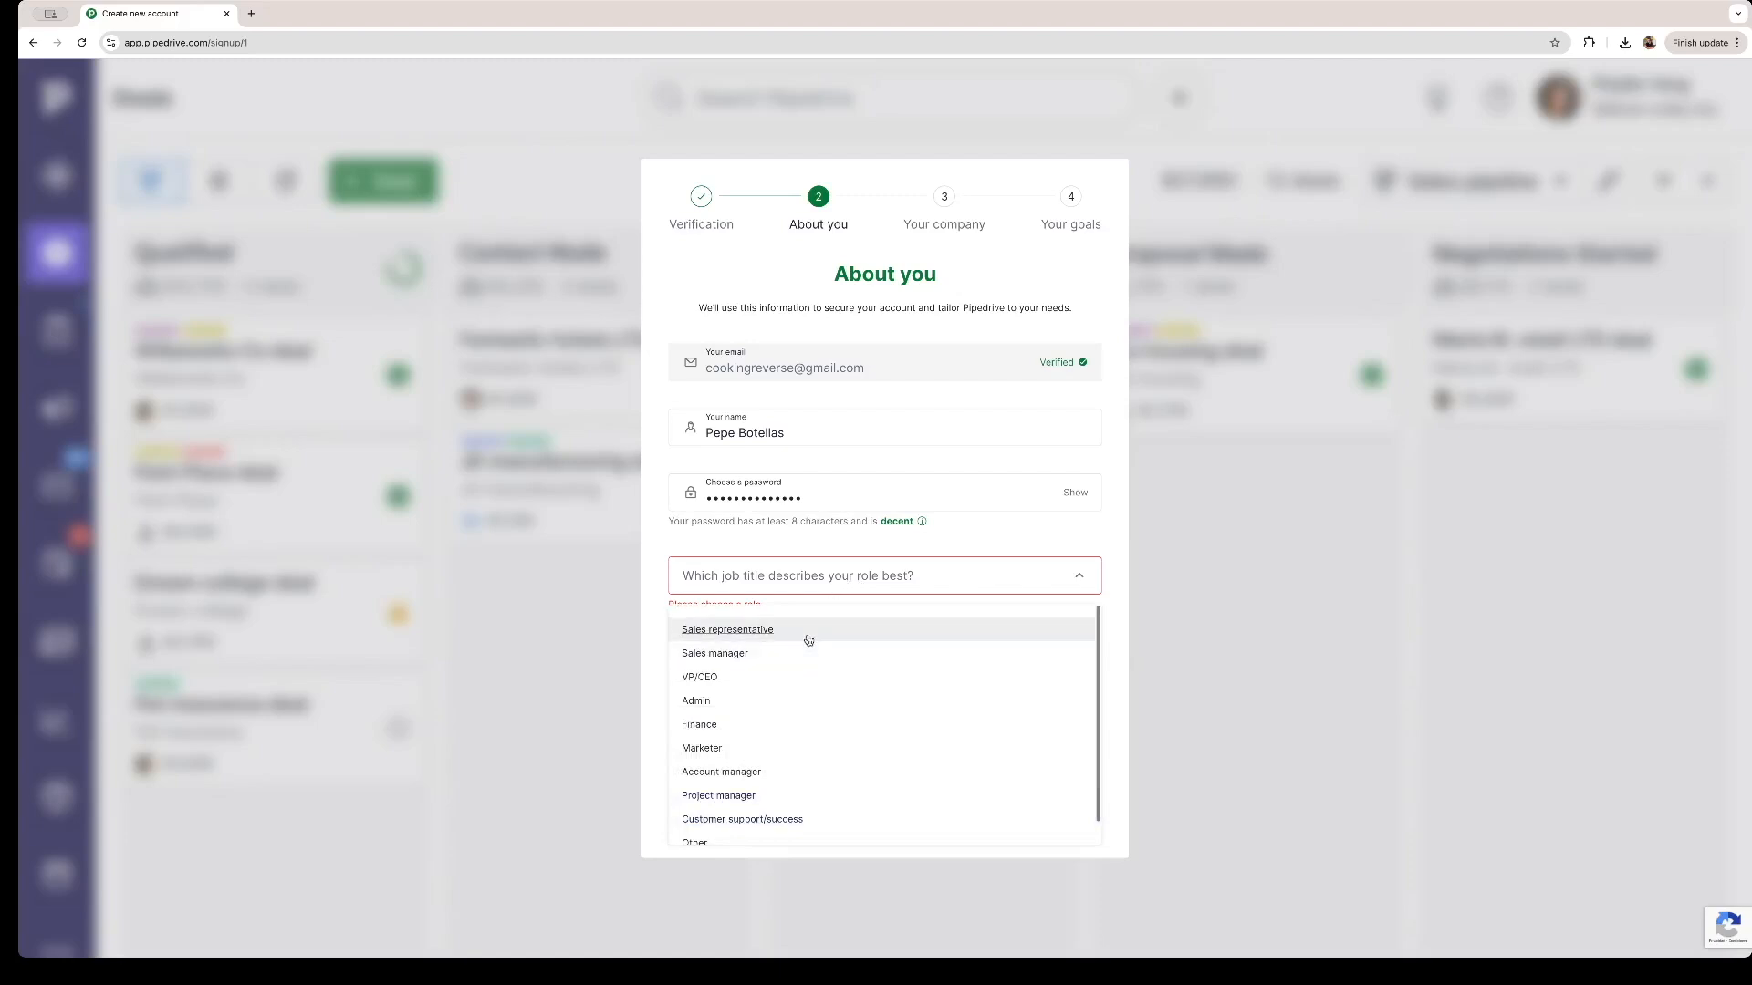
left_click(734, 677)
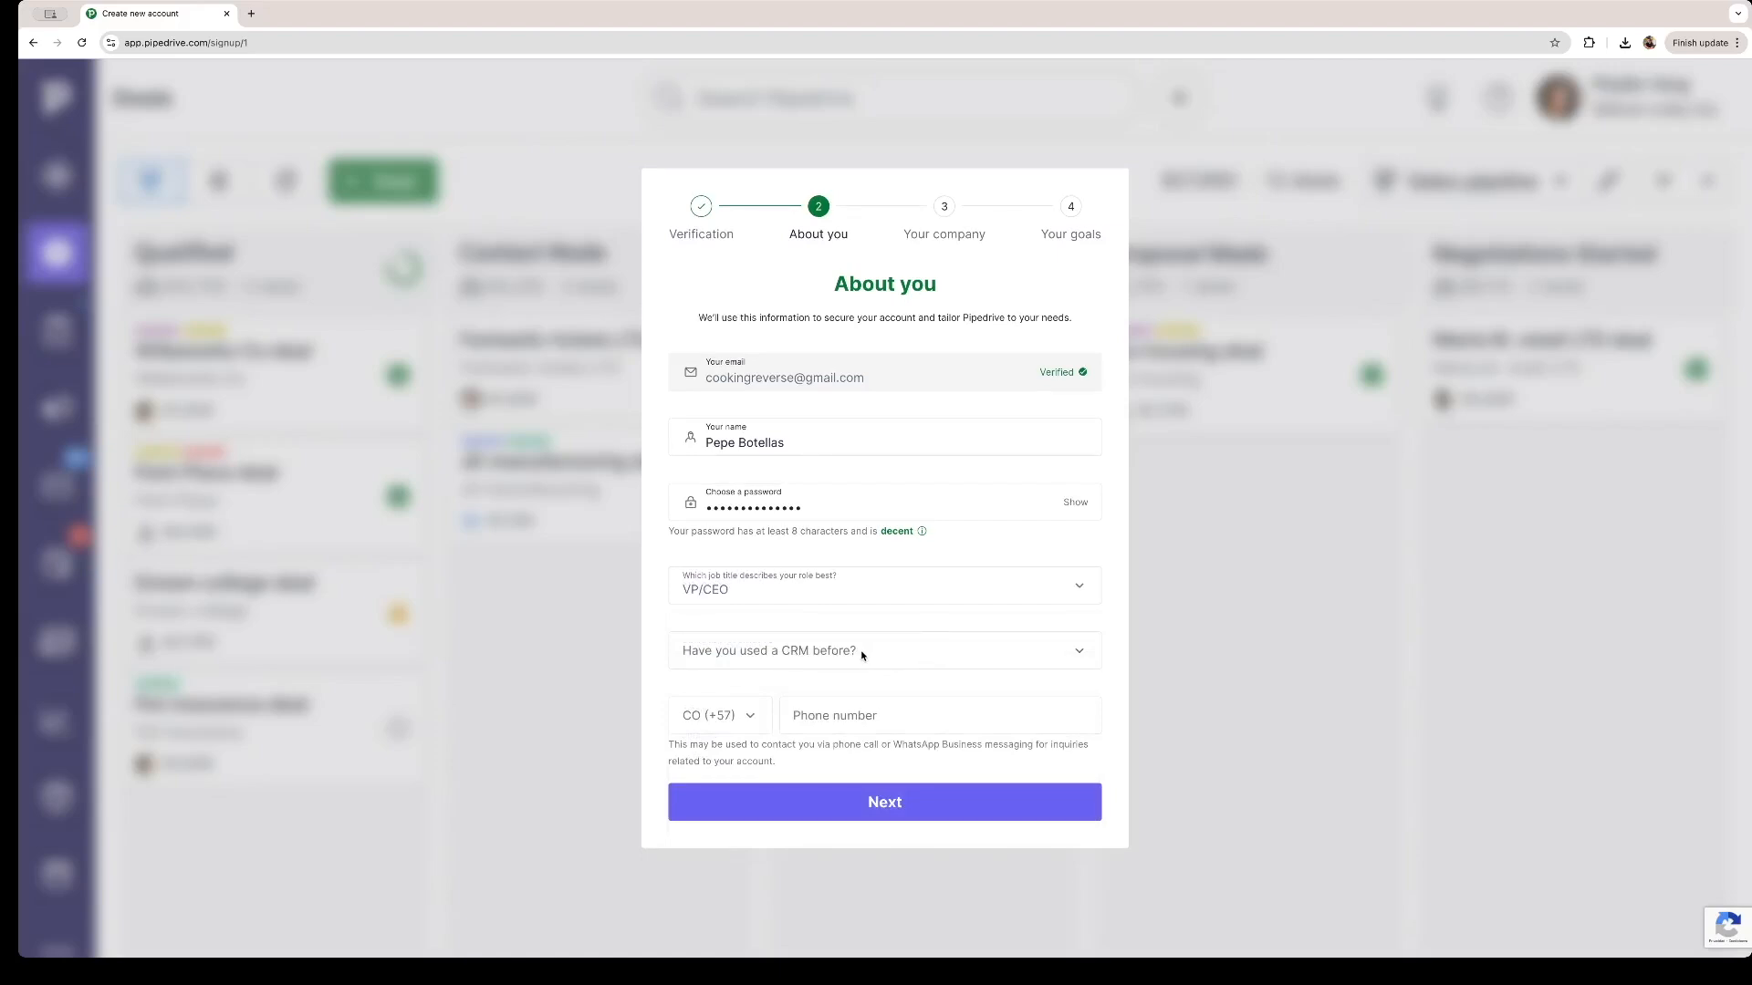
left_click(909, 659)
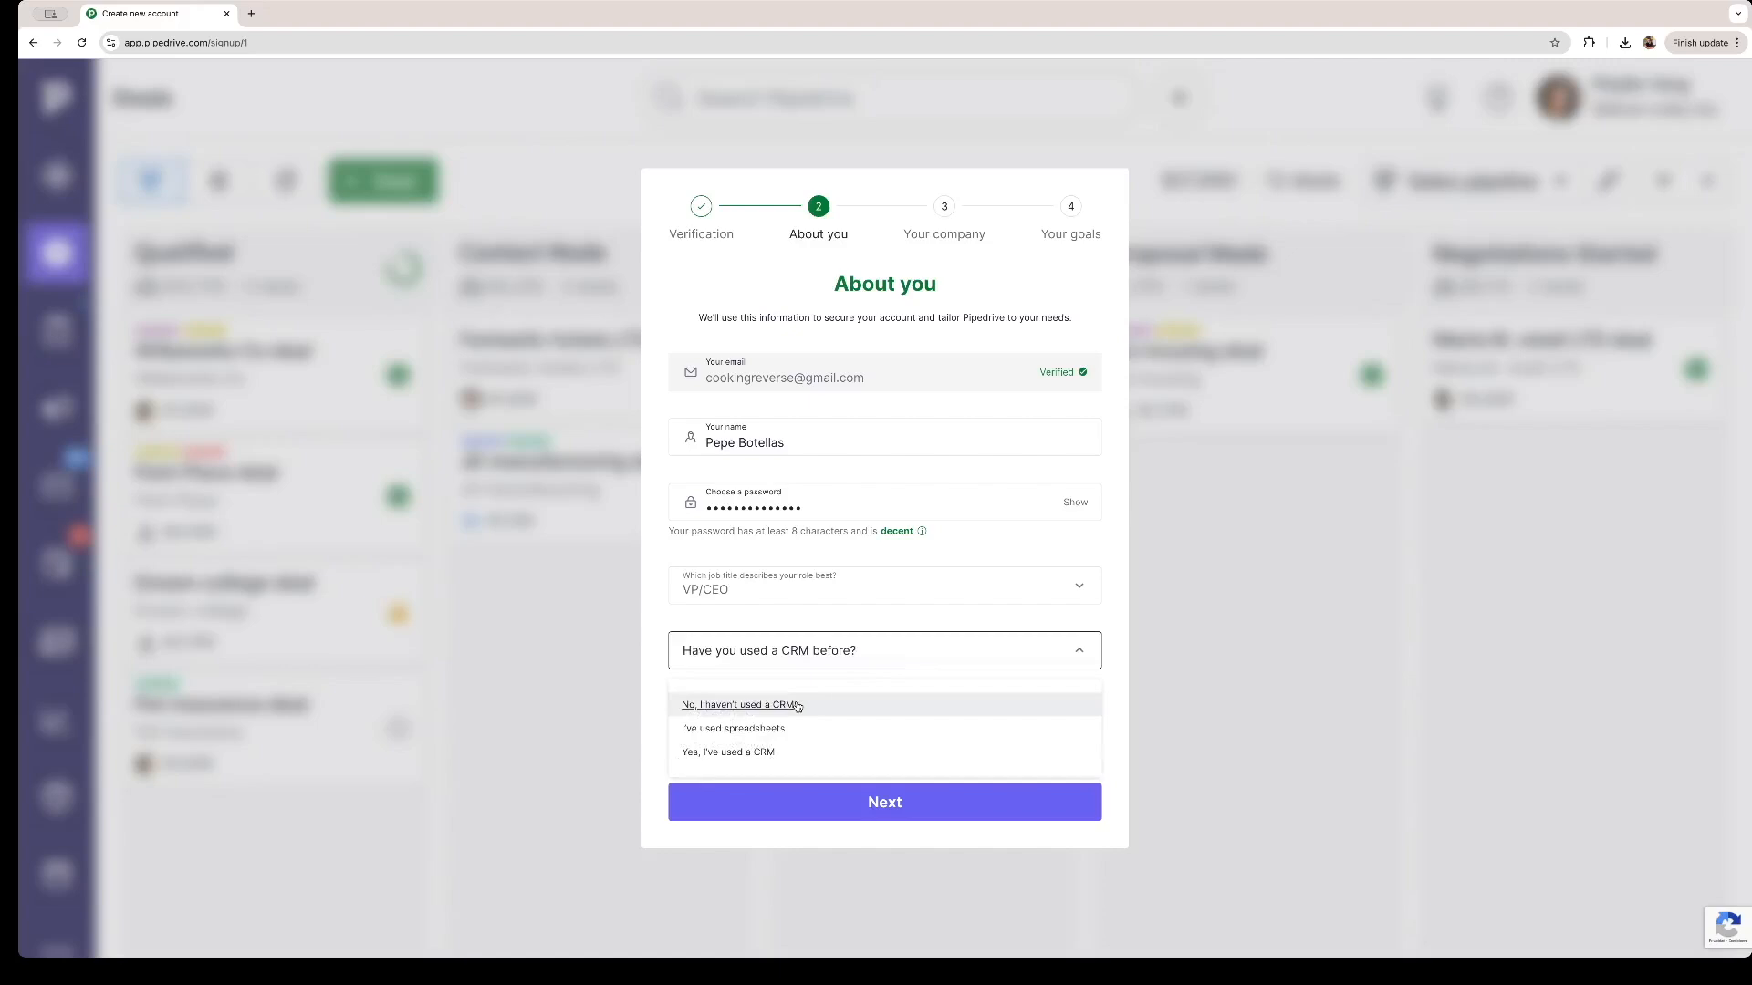
left_click(796, 706)
left_click(846, 802)
Set the company size to 11-50 and choose Water supply and waste management as the company industry.
left_click(744, 491)
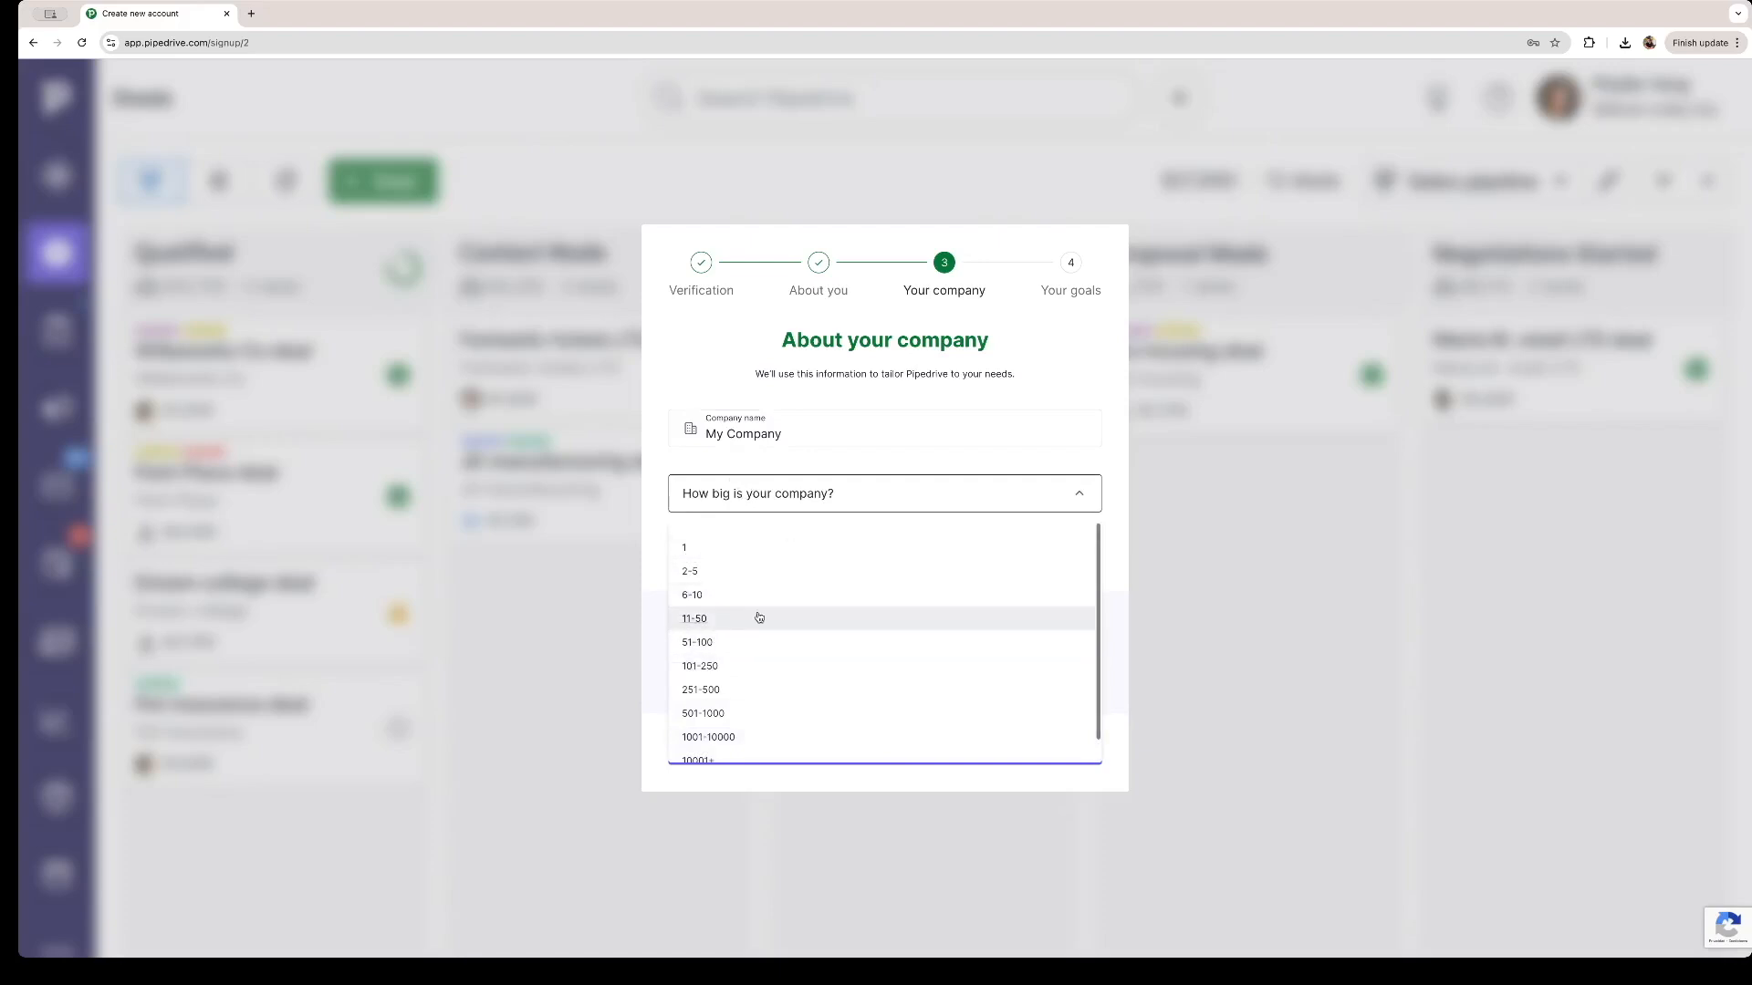
left_click(697, 618)
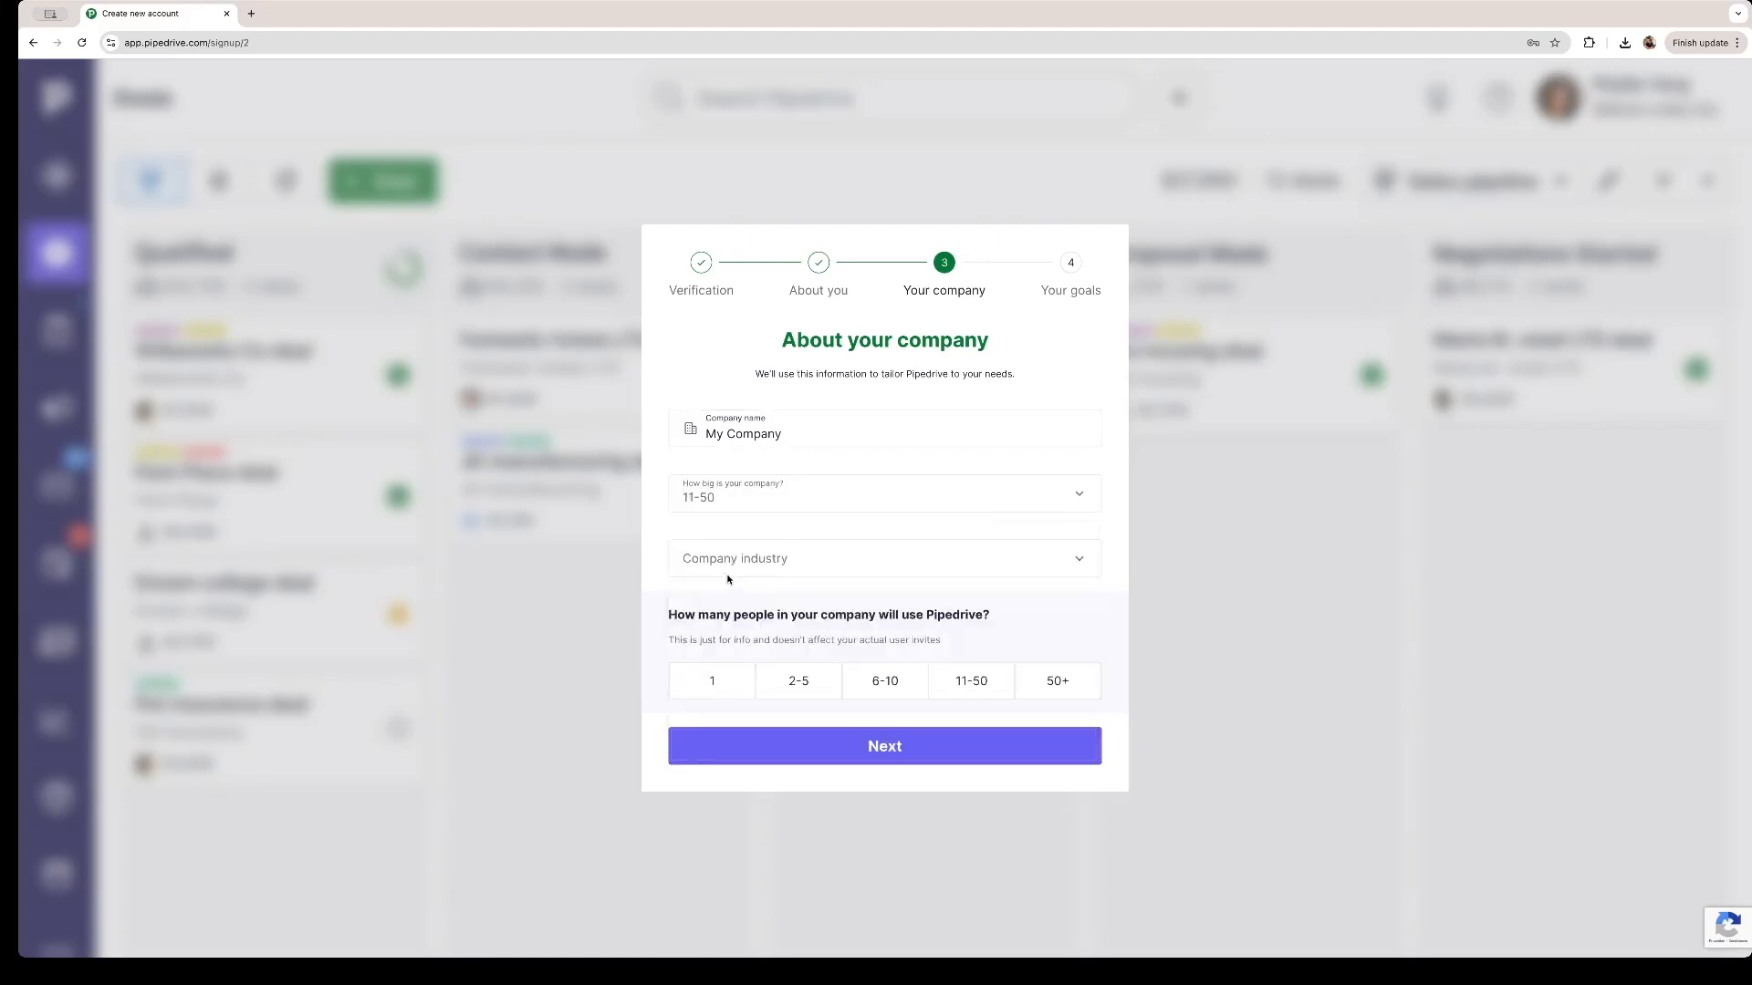
left_click(727, 497)
left_click(700, 623)
left_click(912, 558)
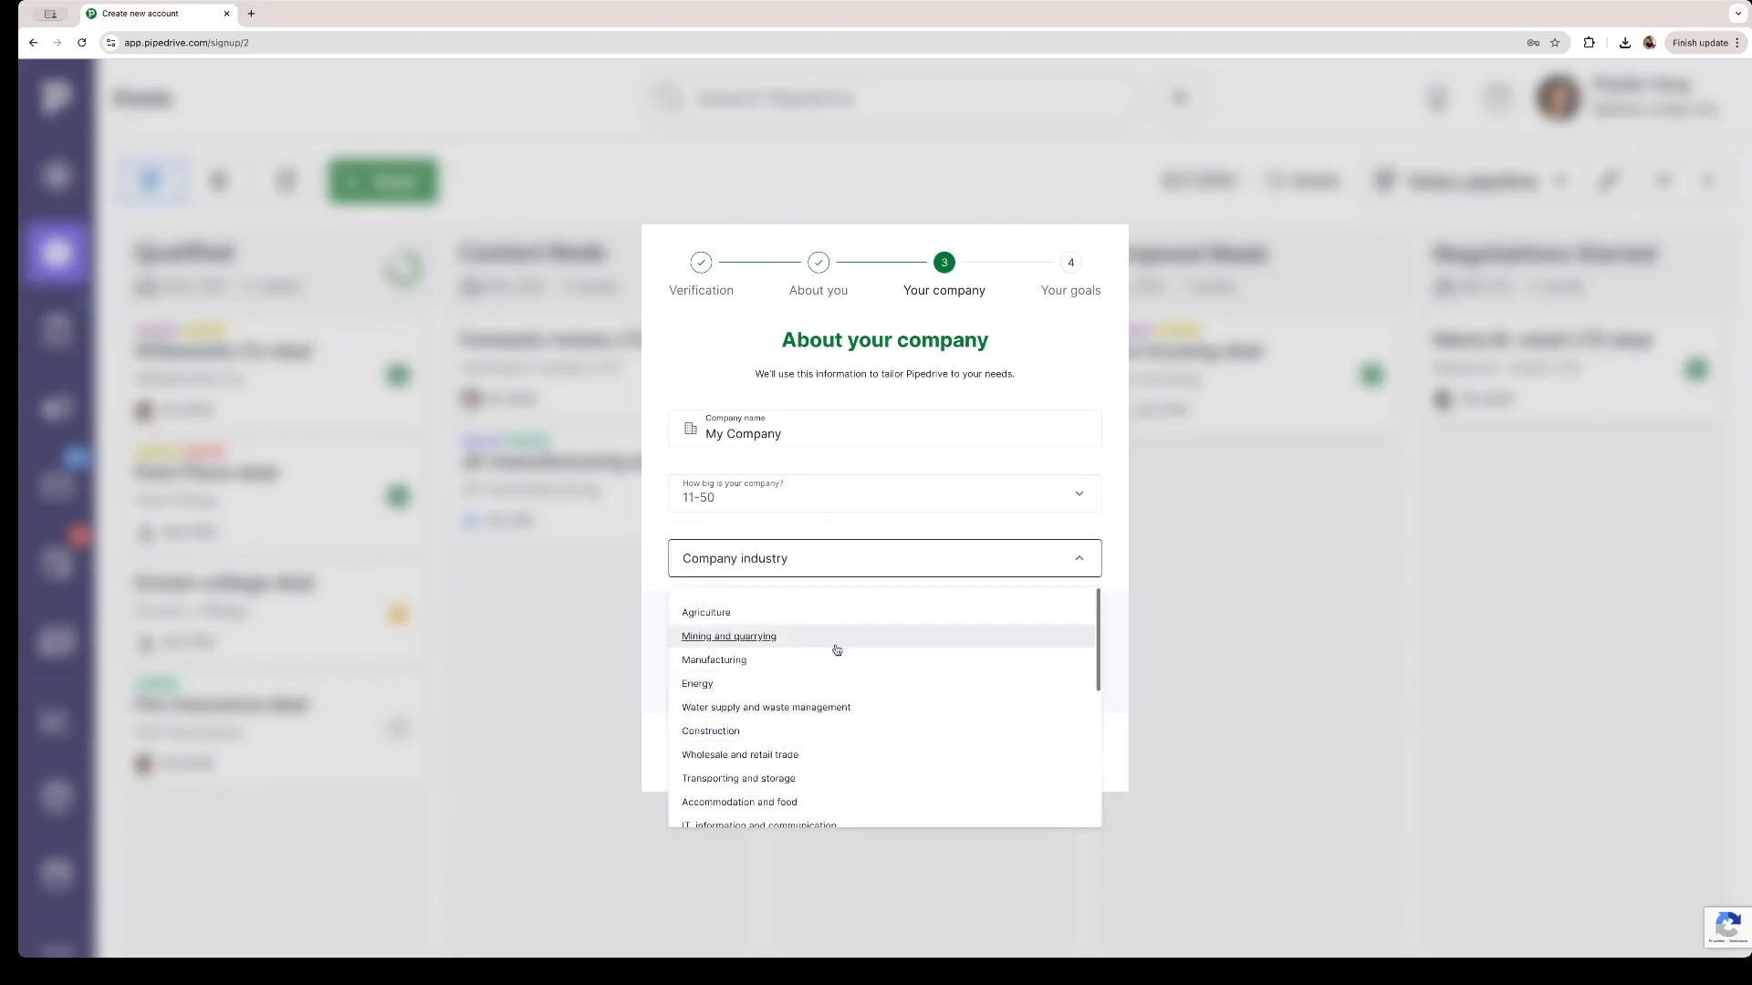
left_click(781, 711)
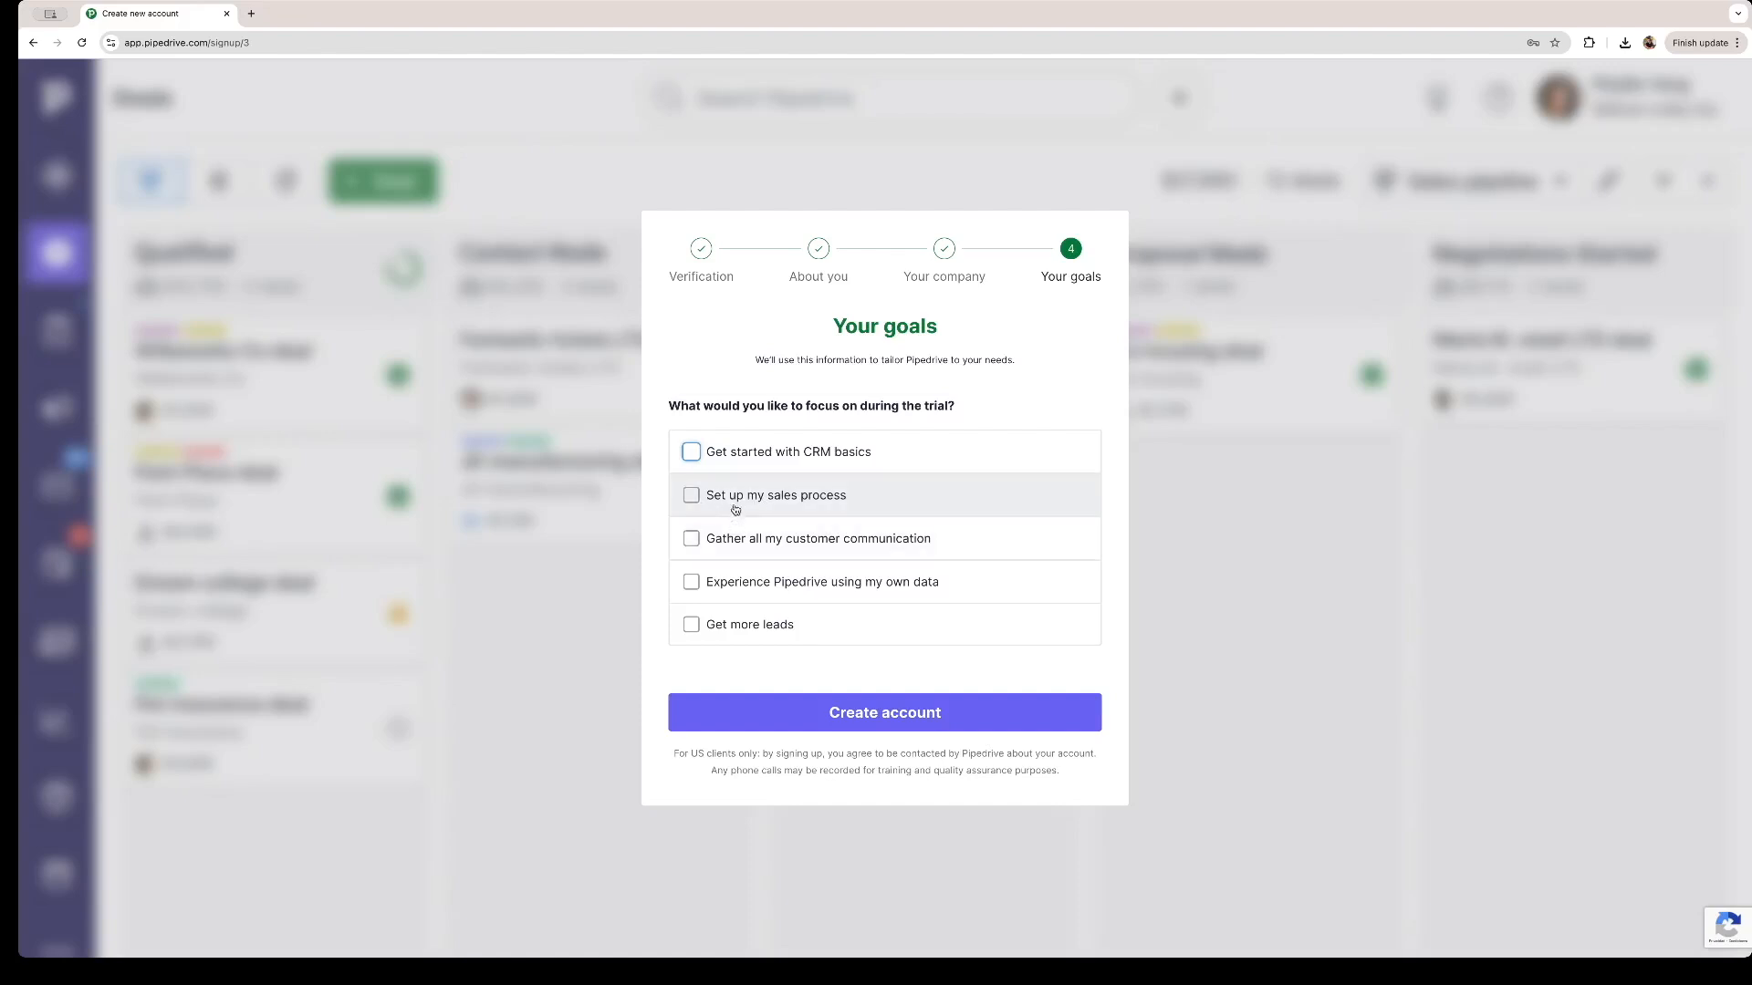
Select the goals Set up my sales process, Gather all my customer communication and Get more leads, and create the account.
left_click(756, 500)
left_click(863, 551)
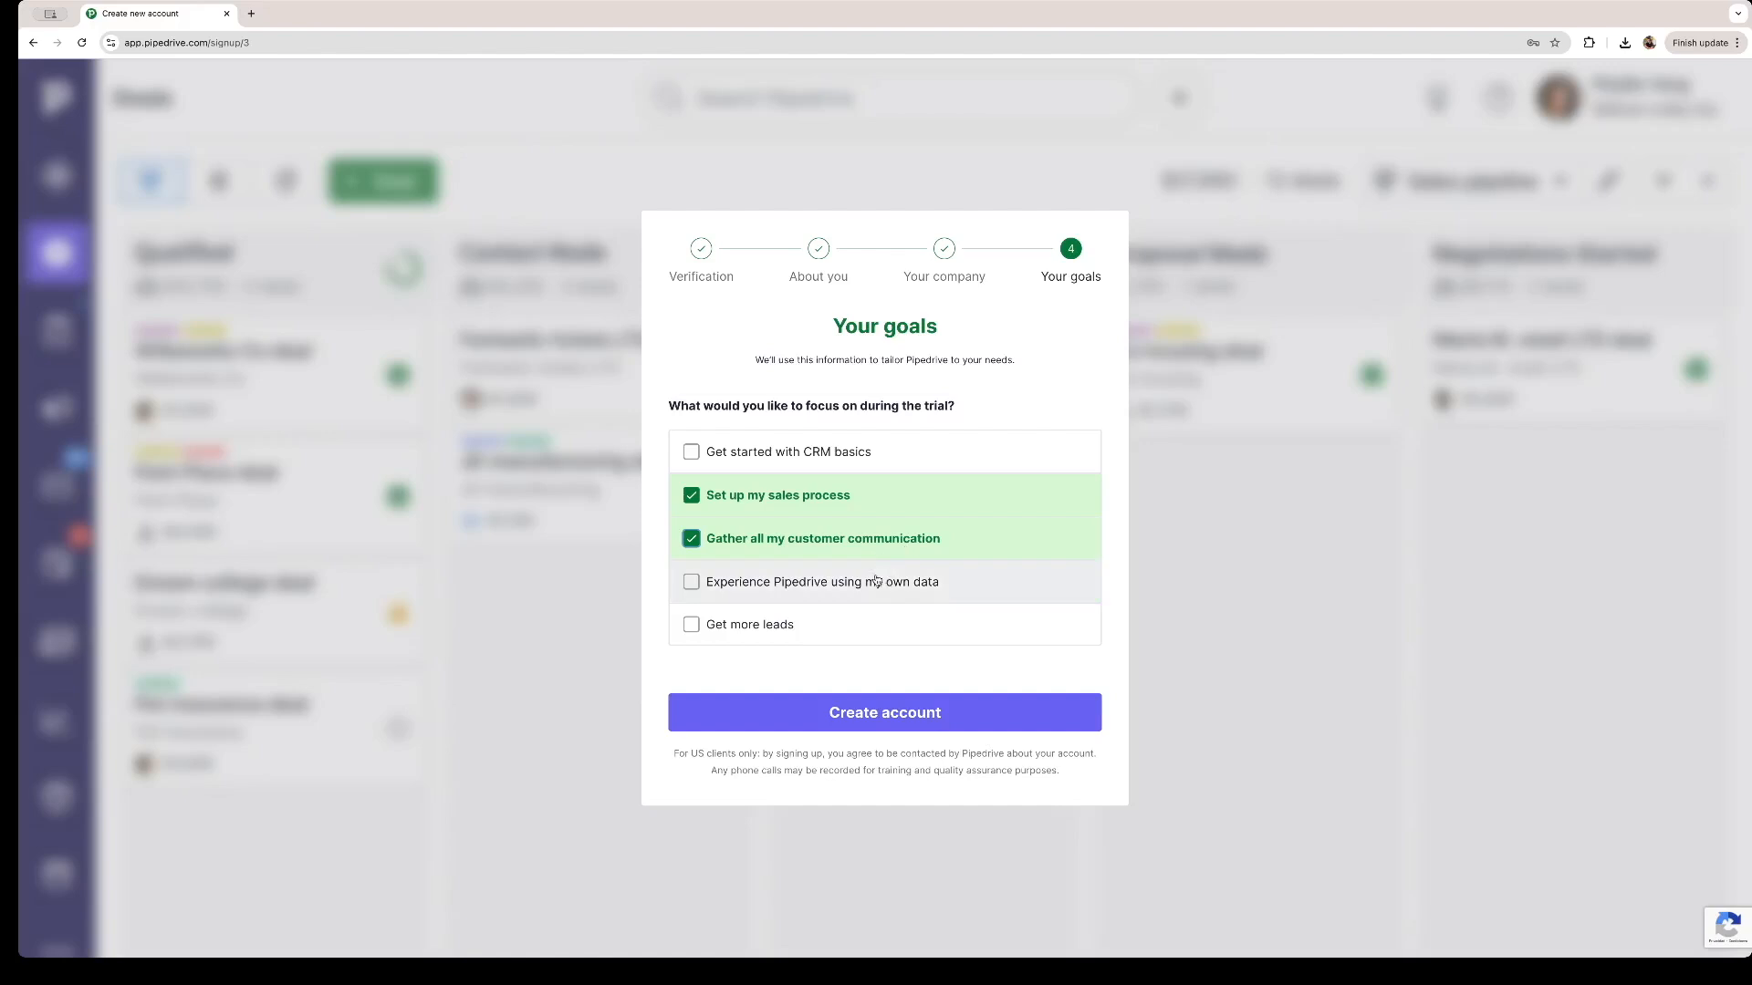
left_click(766, 626)
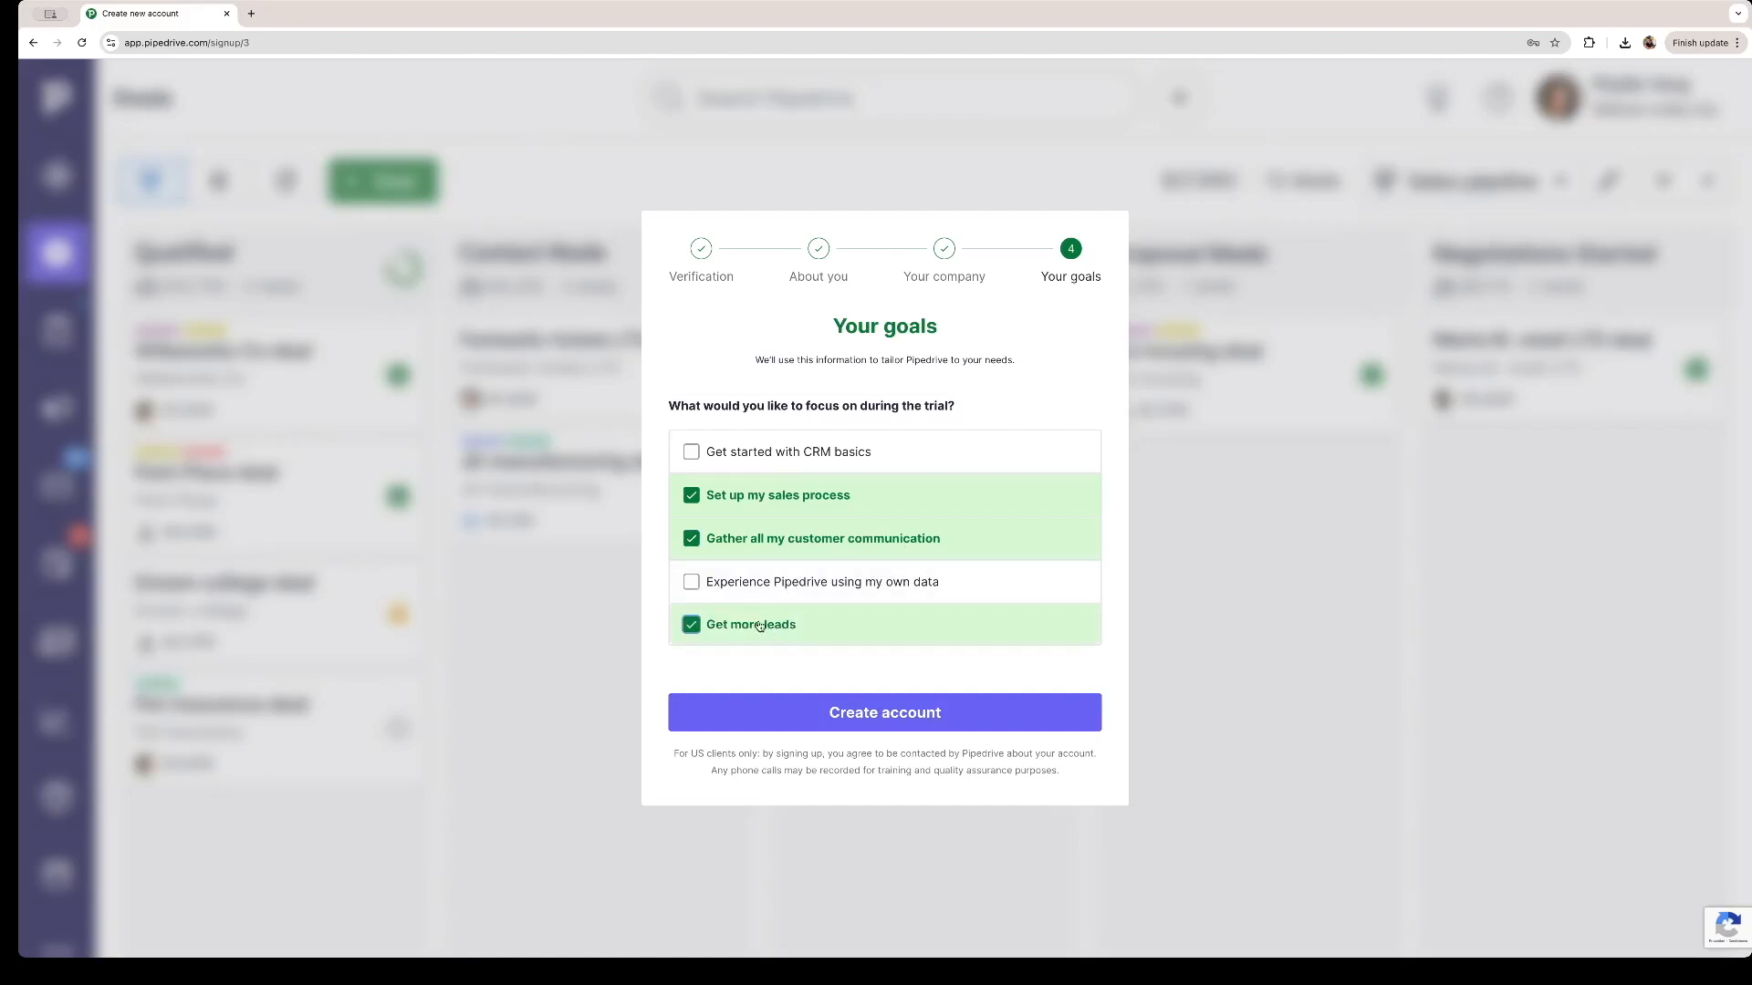
left_click(893, 721)
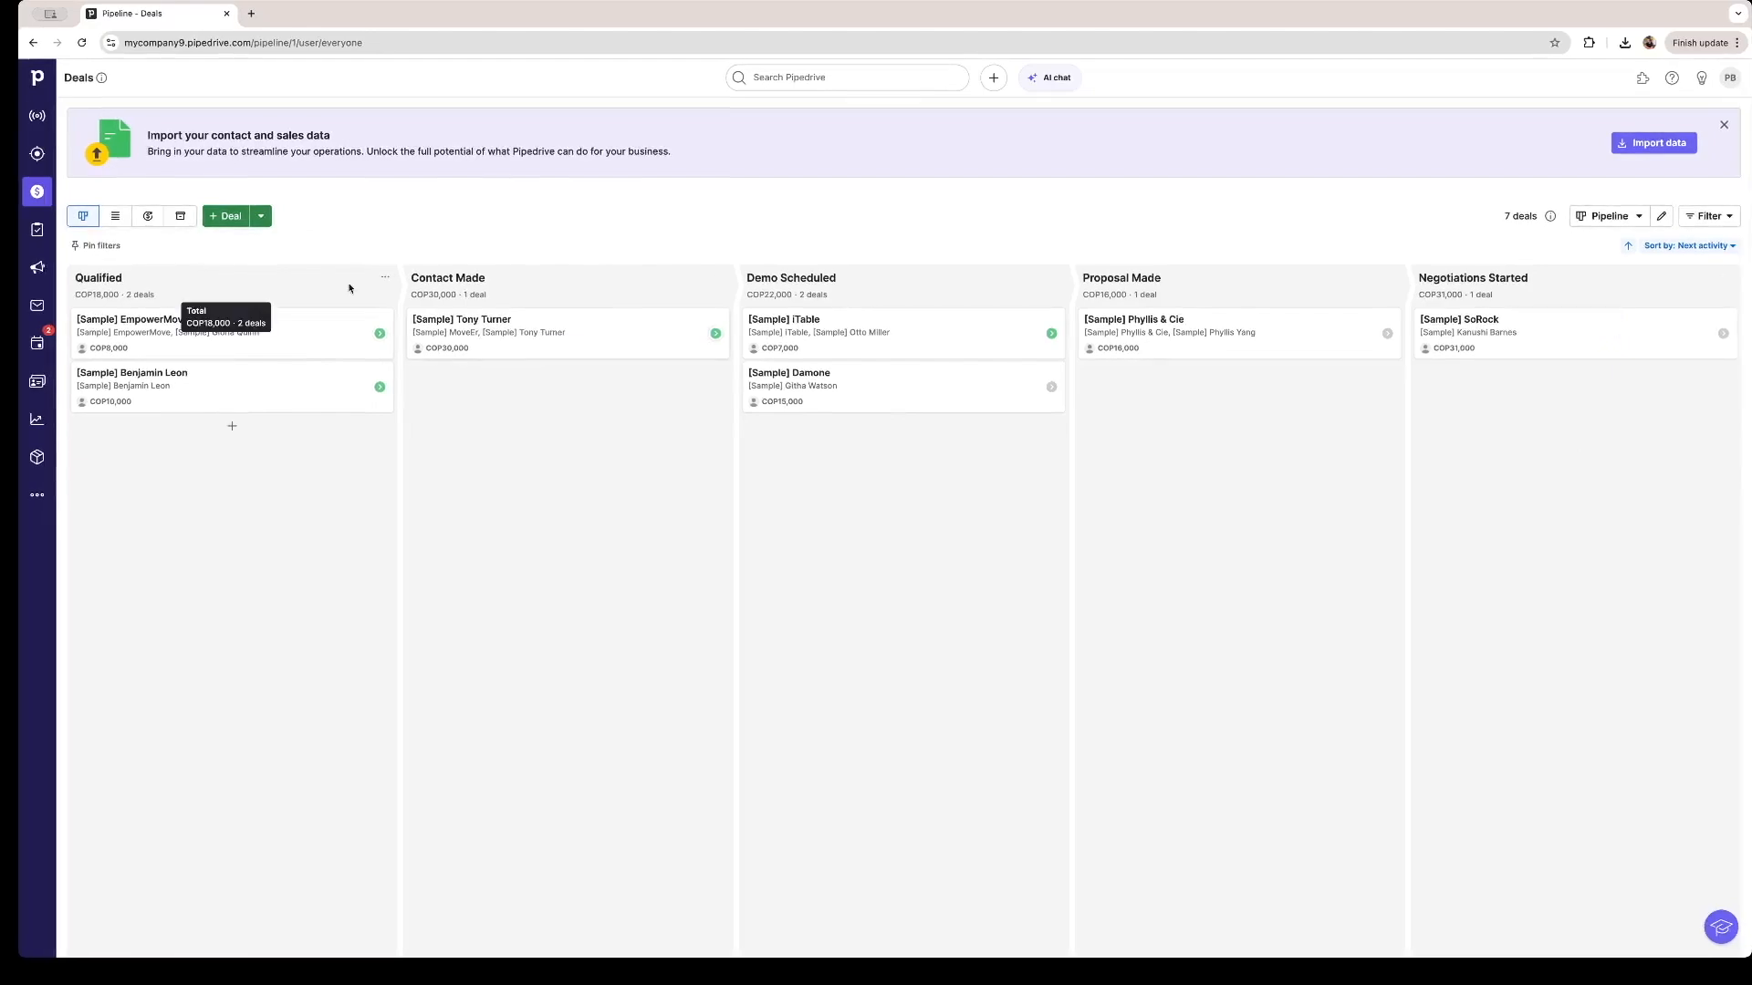
View the deals as a list and return to the pipeline view.
left_click(116, 215)
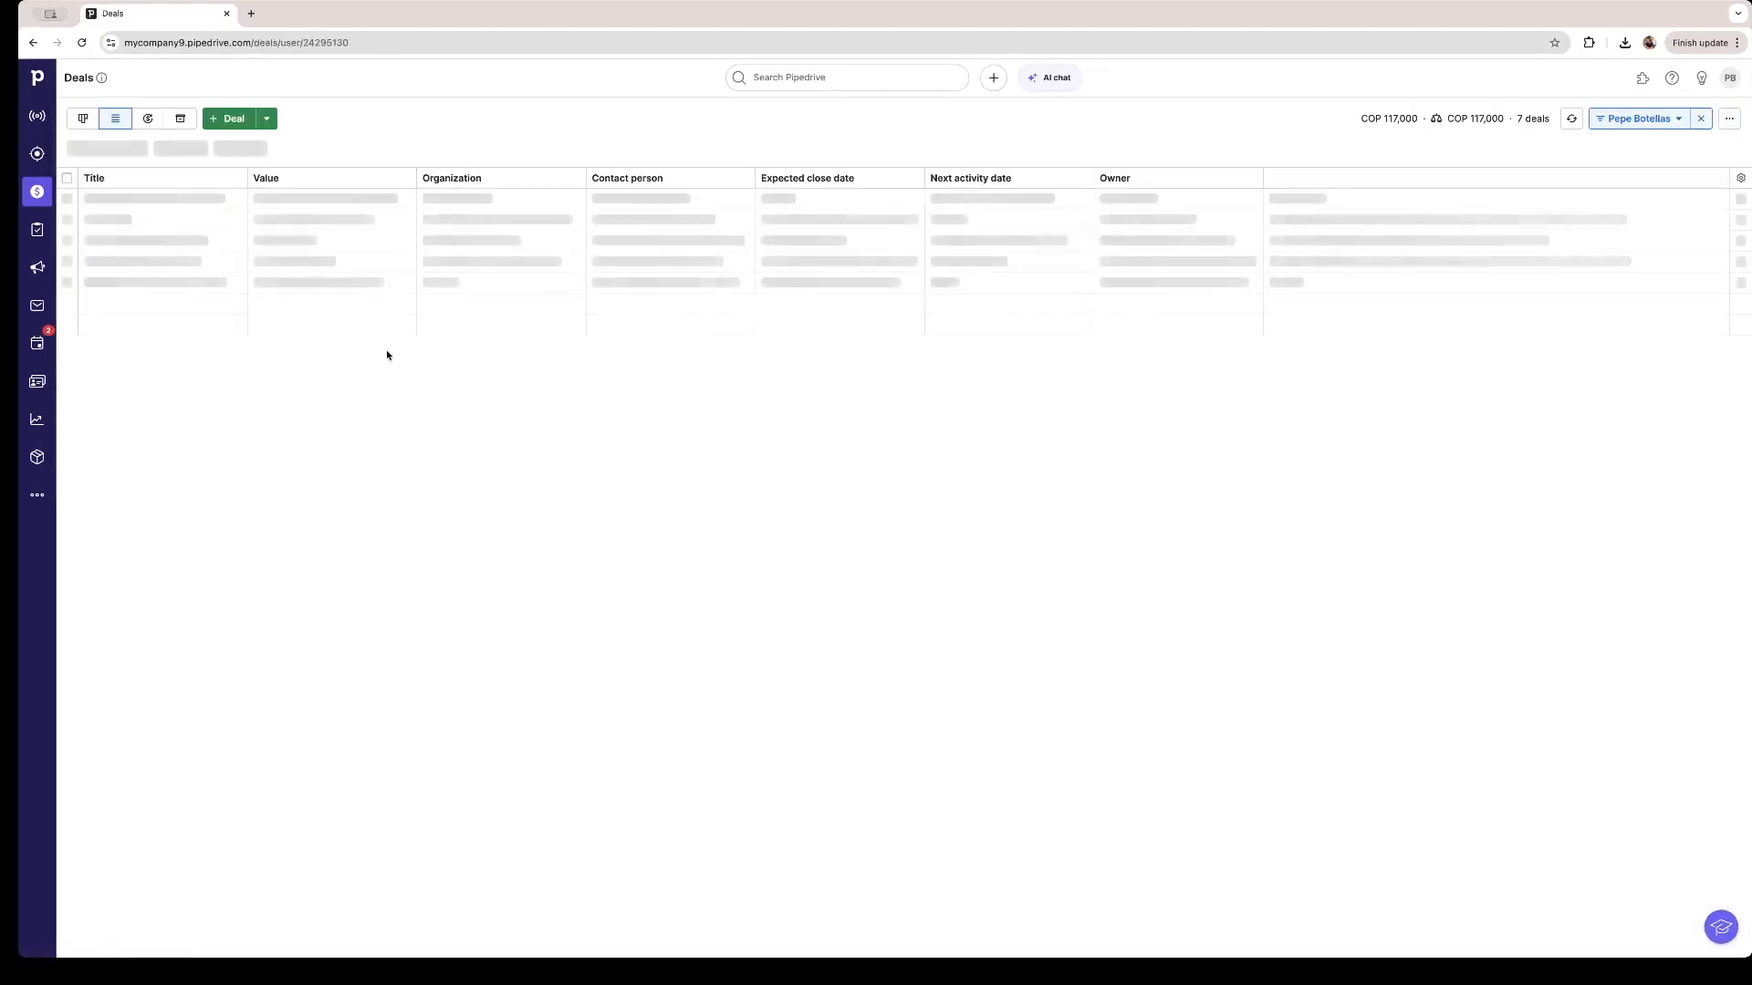
left_click(83, 119)
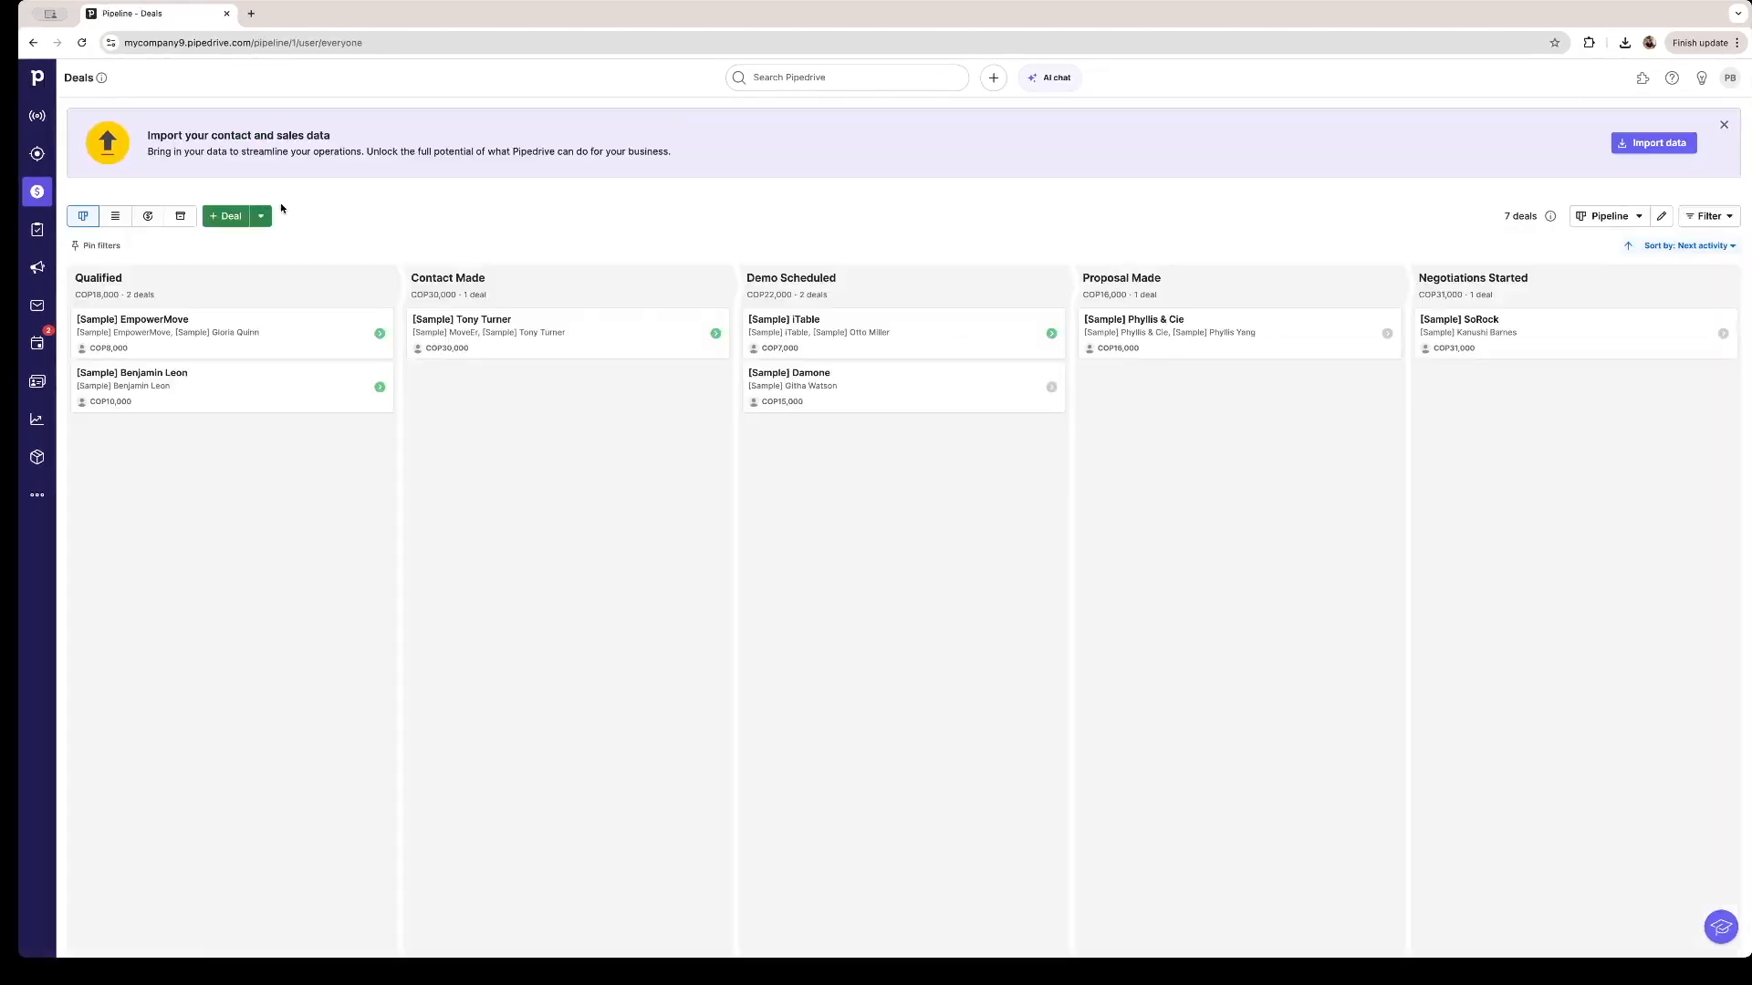
Start a new deal, adding a new contact person by name and a new organization called New Organization.
left_click(230, 218)
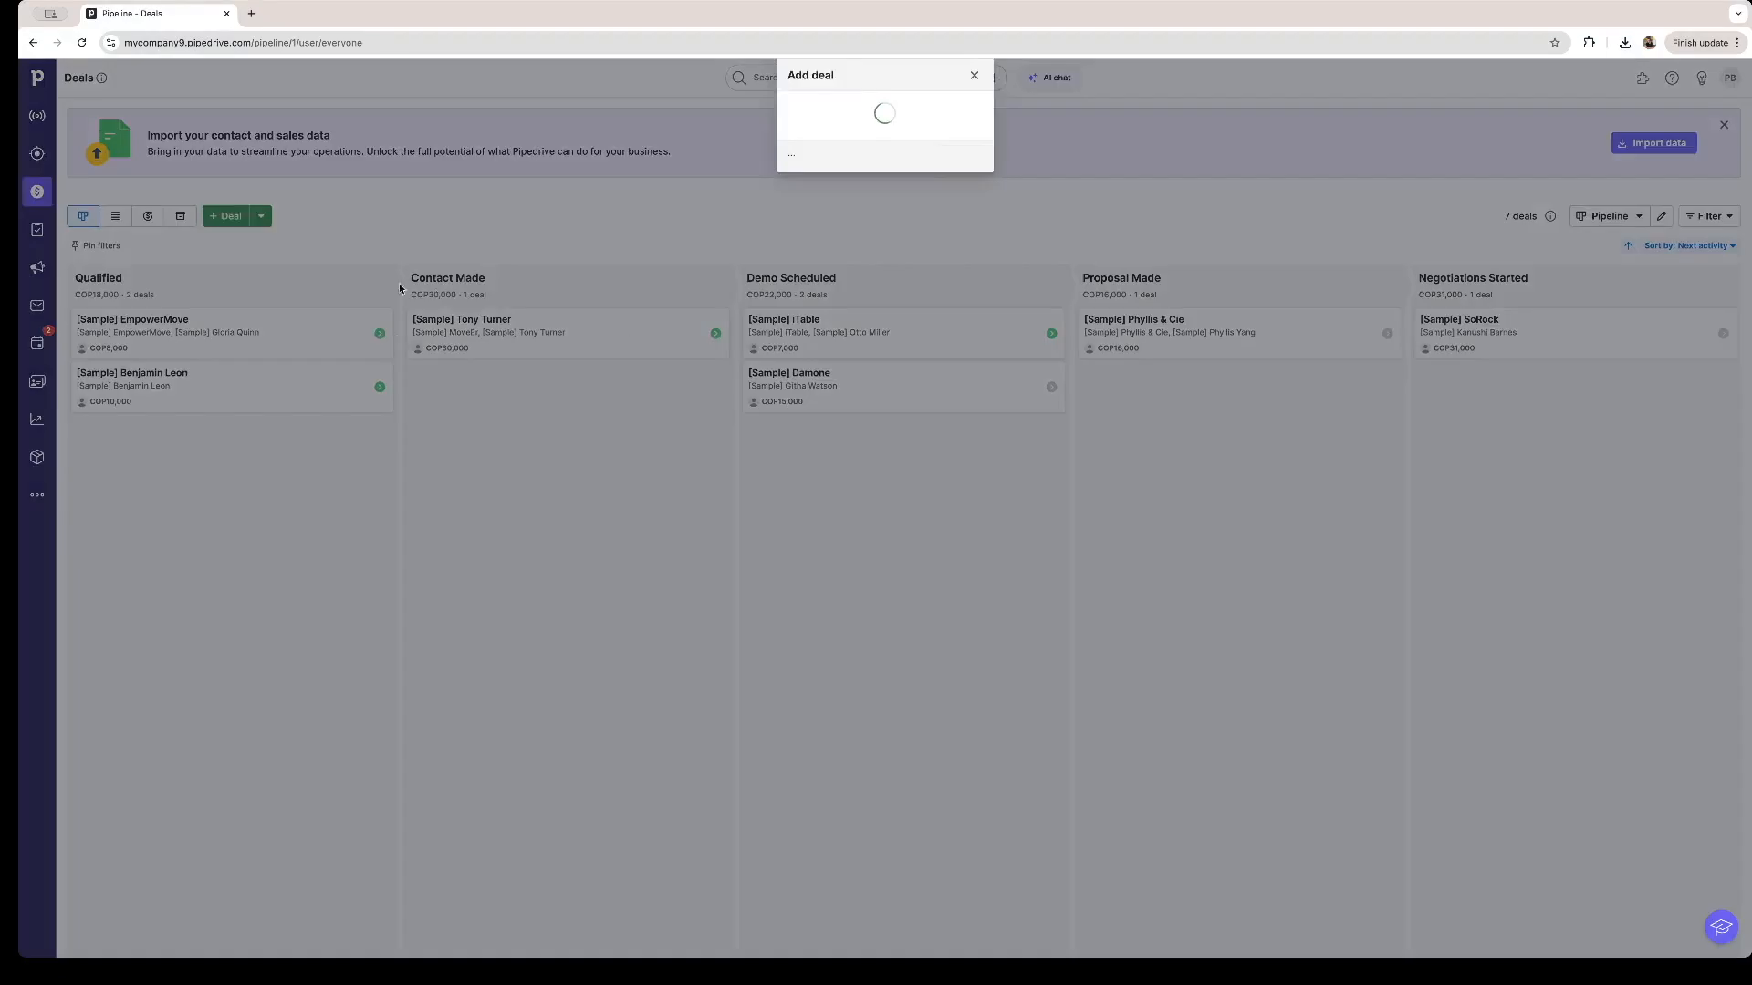
left_click(744, 211)
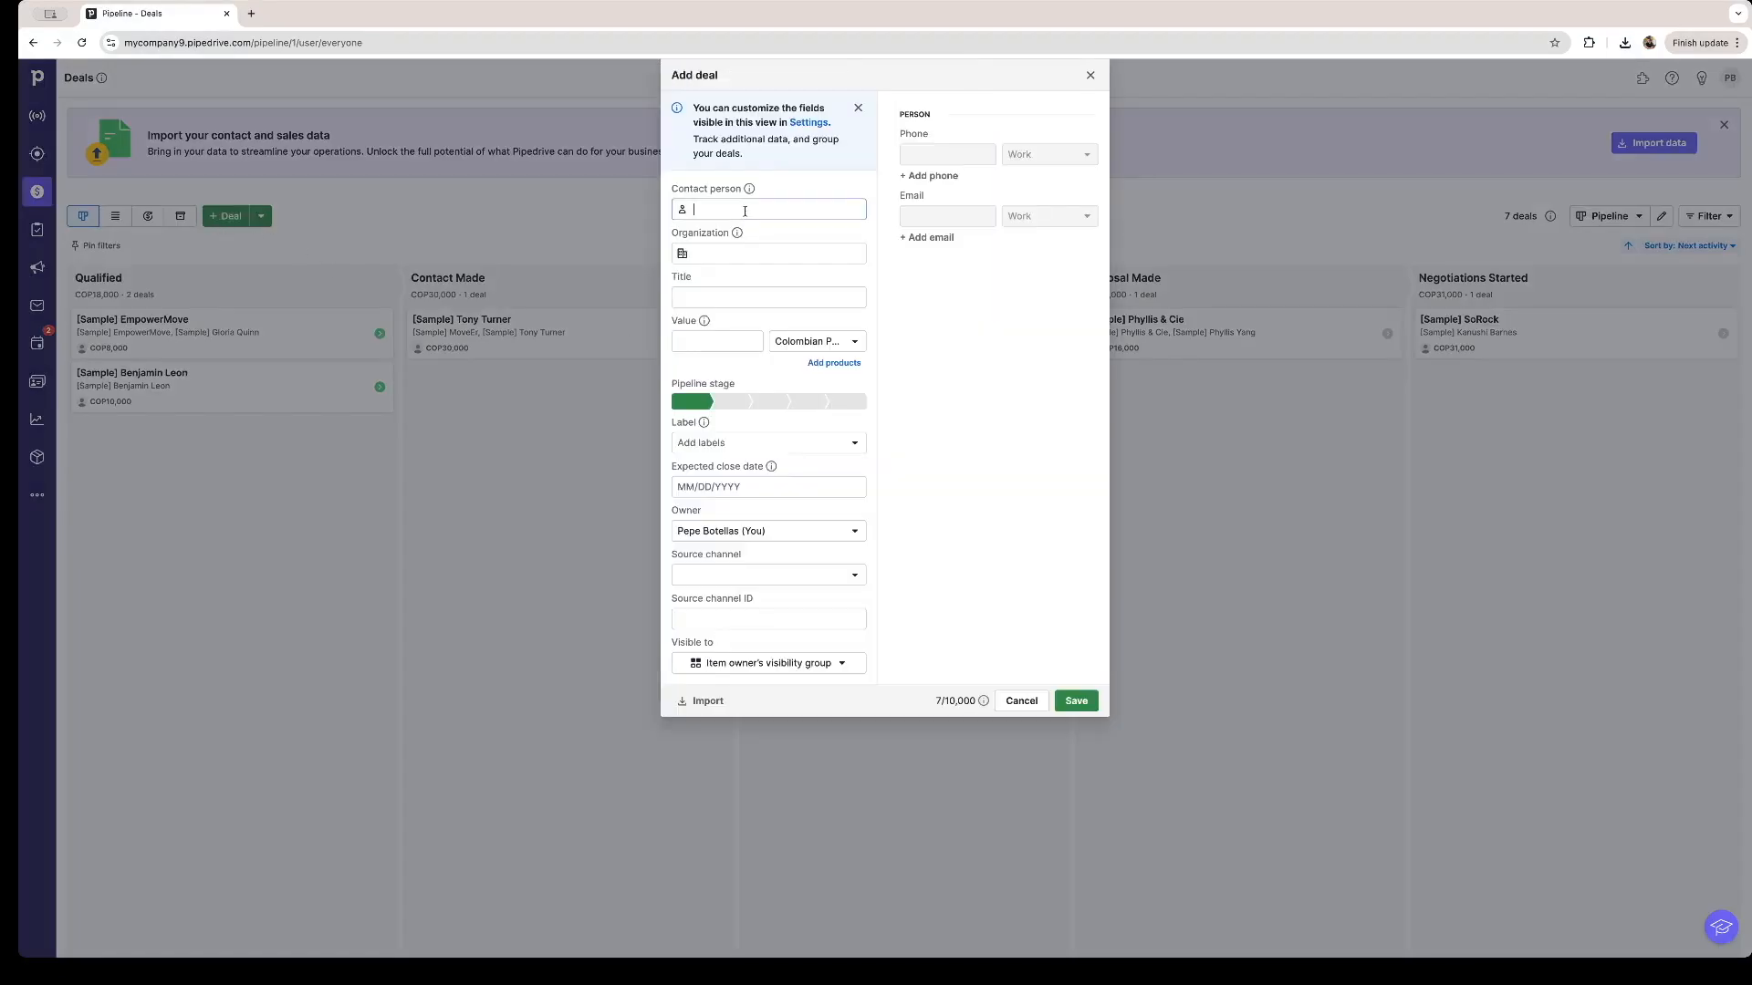
type("Betty Boop")
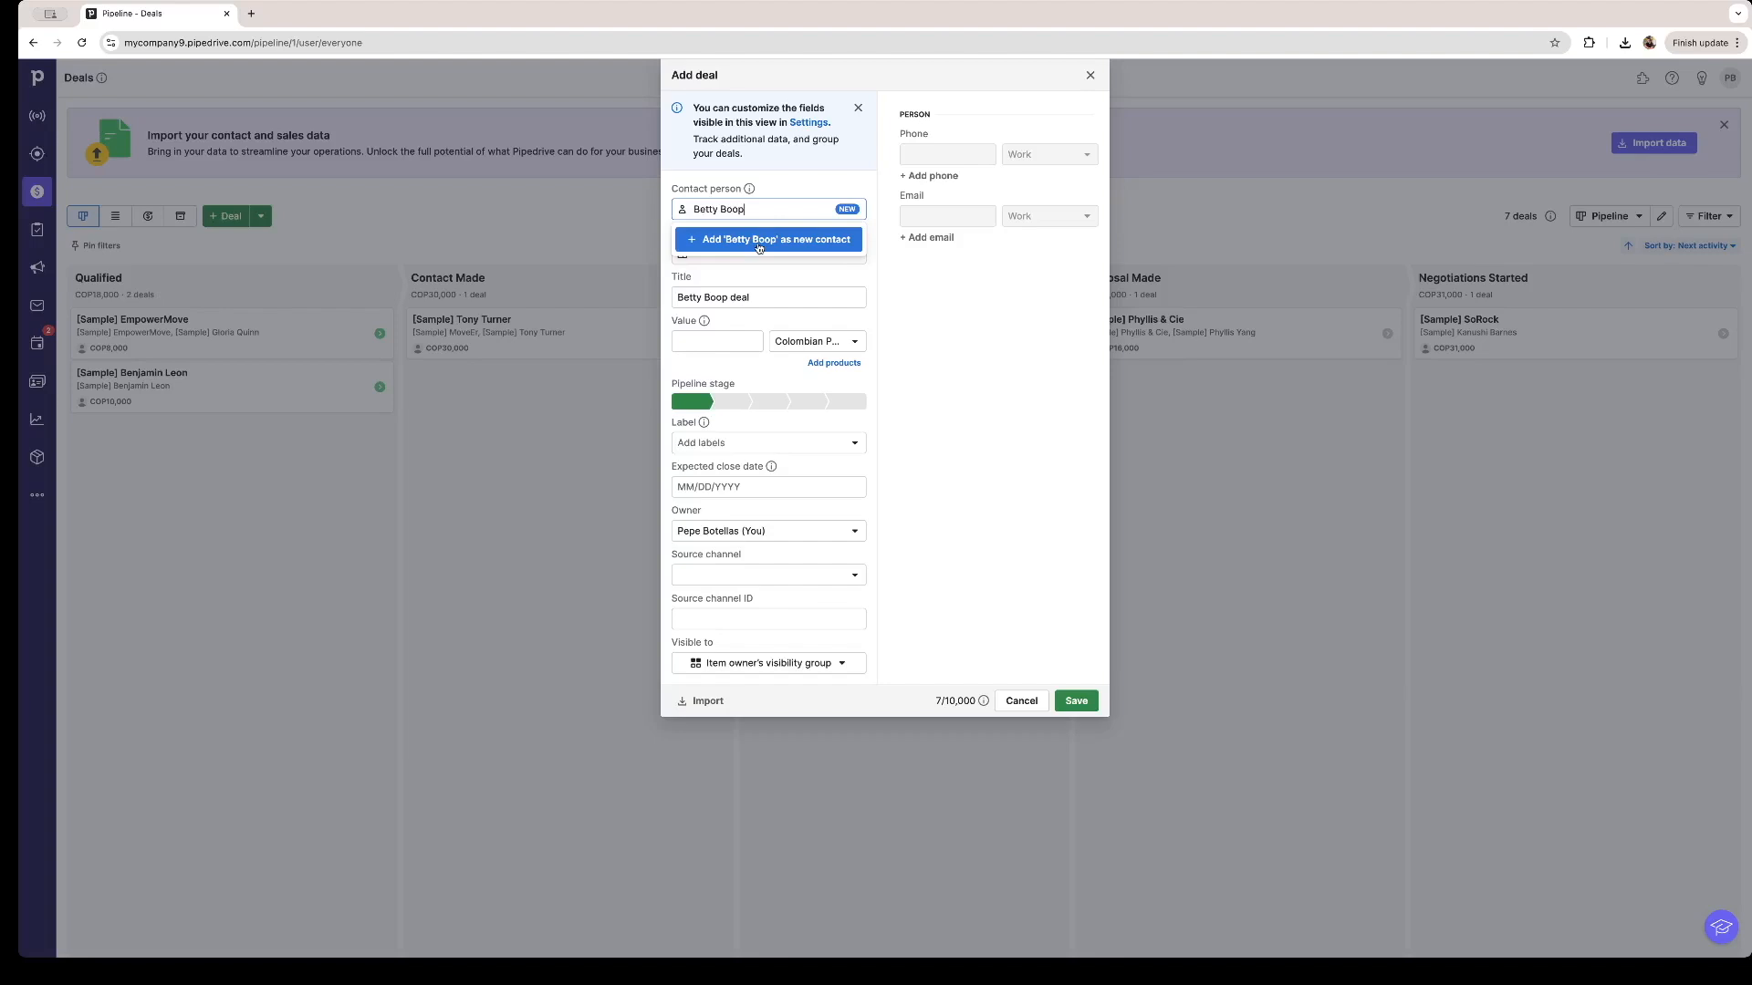
left_click(758, 242)
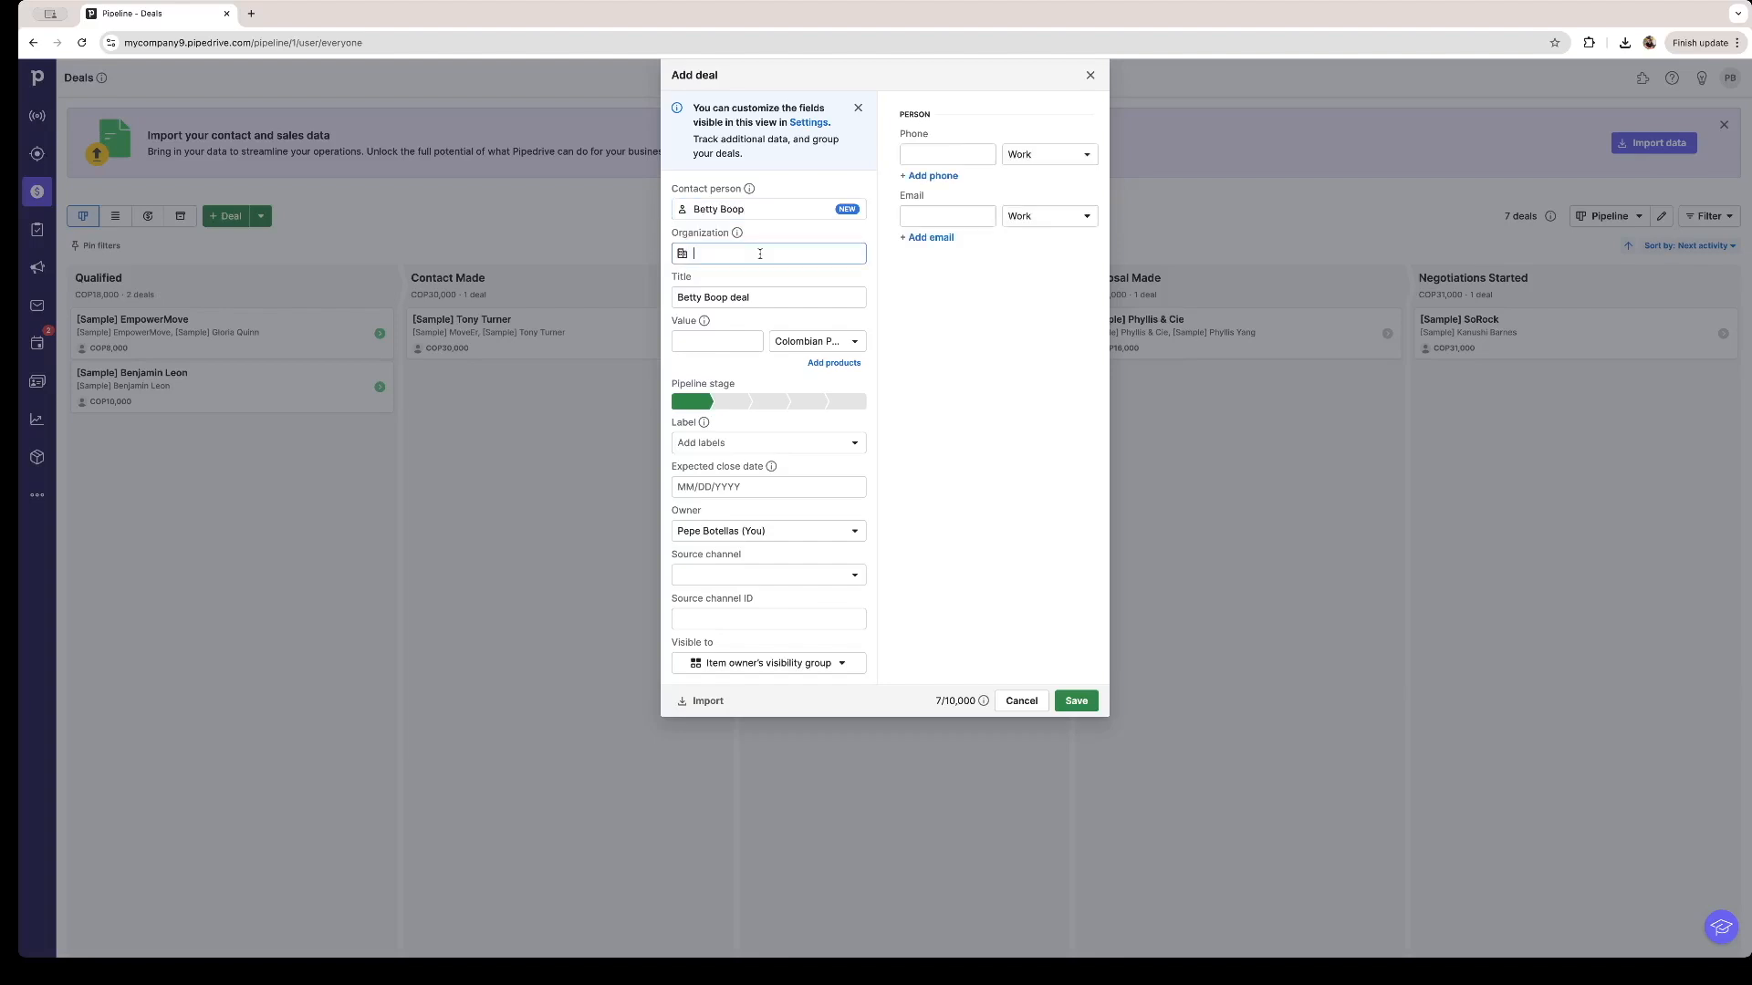
type("New Organization")
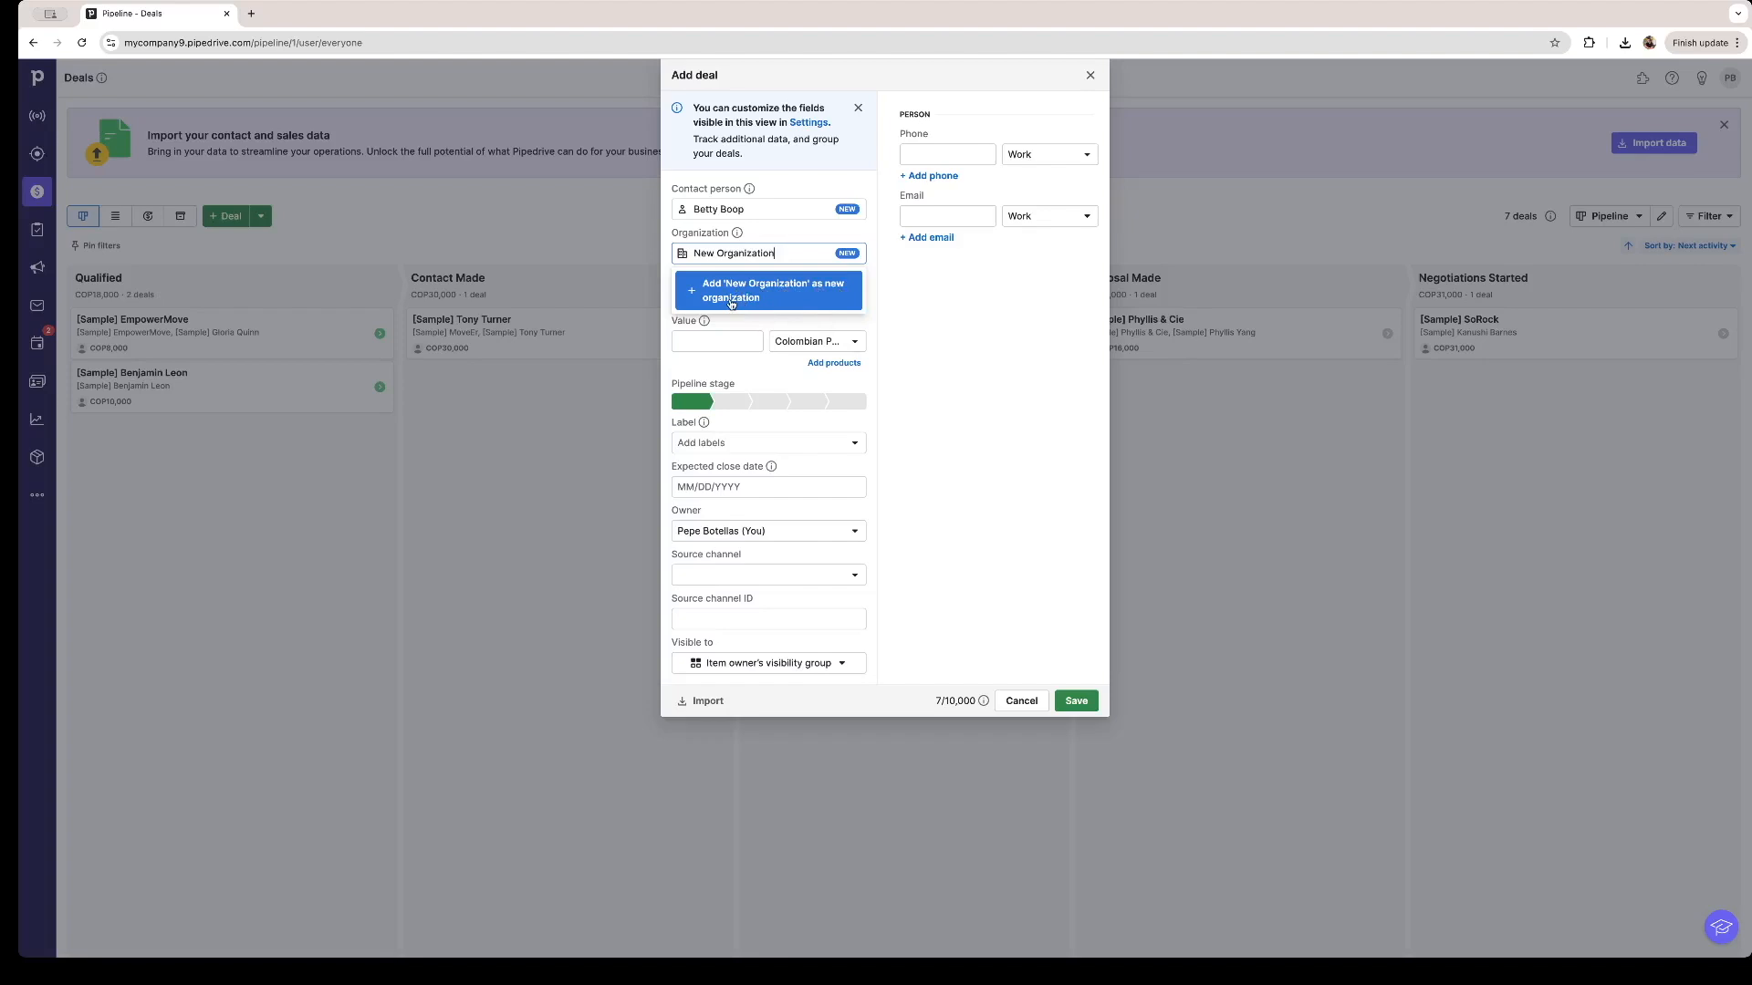
left_click(731, 304)
Set the deal's value to 500000 Colombian pesos and check the currency and label options.
left_click(715, 339)
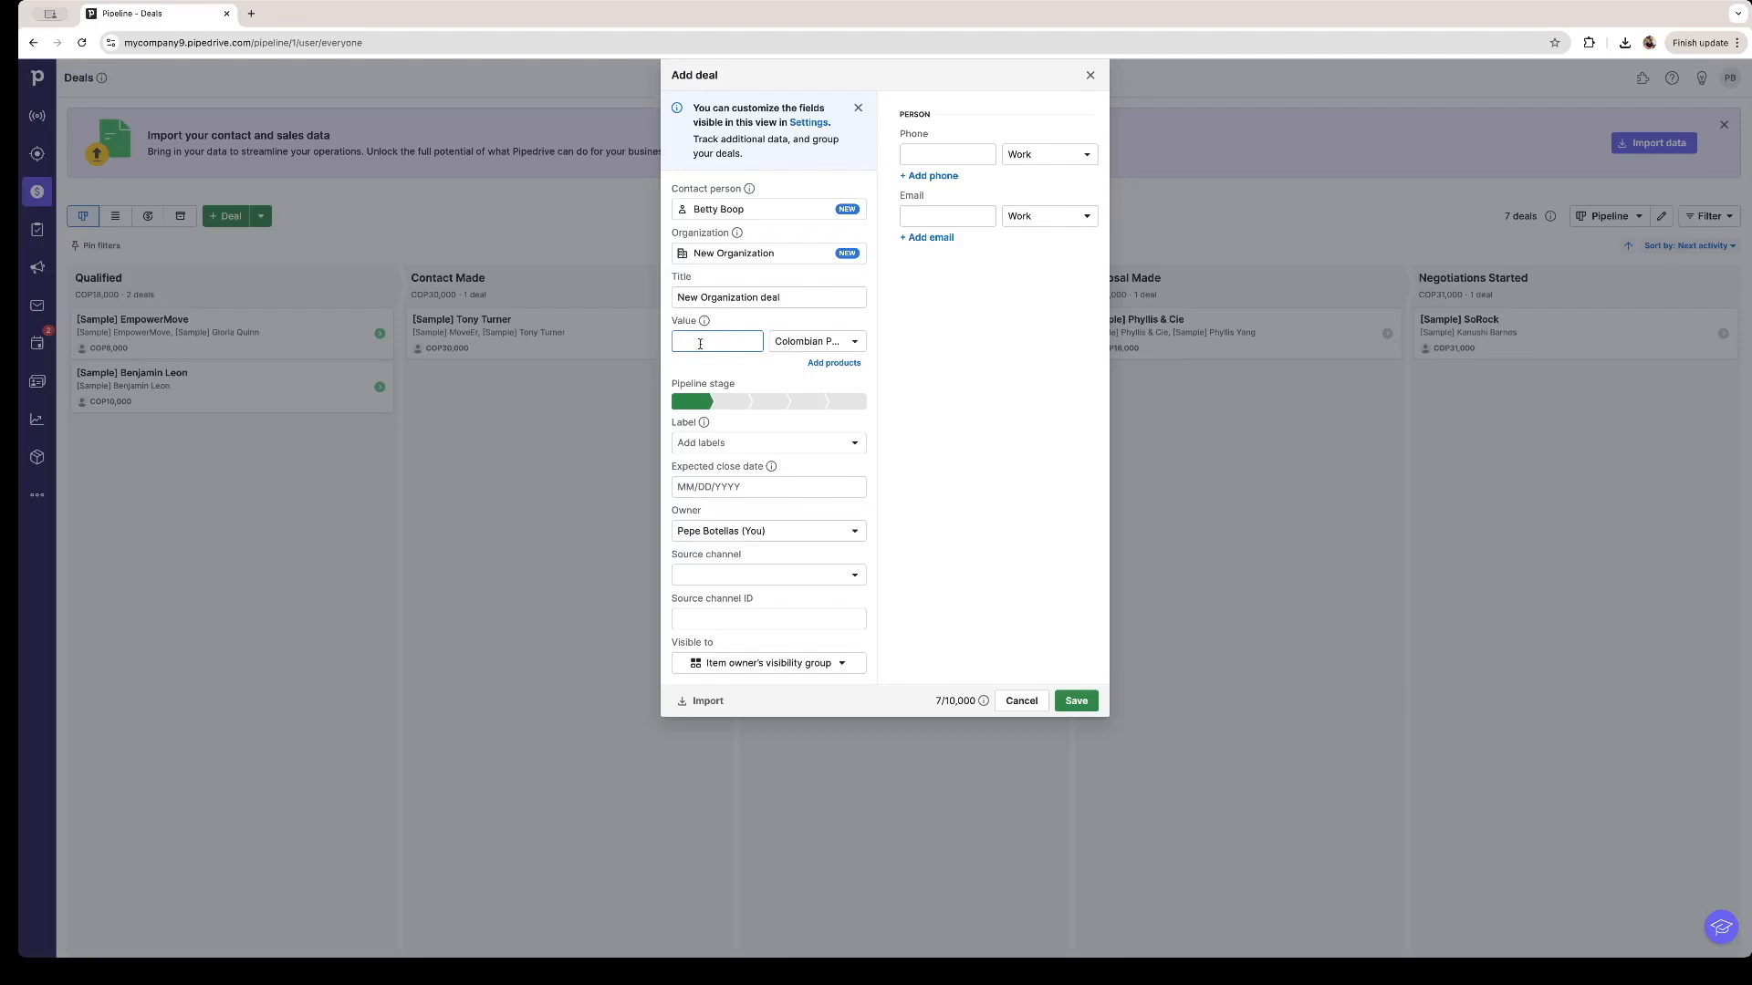
type("50000")
left_click(816, 343)
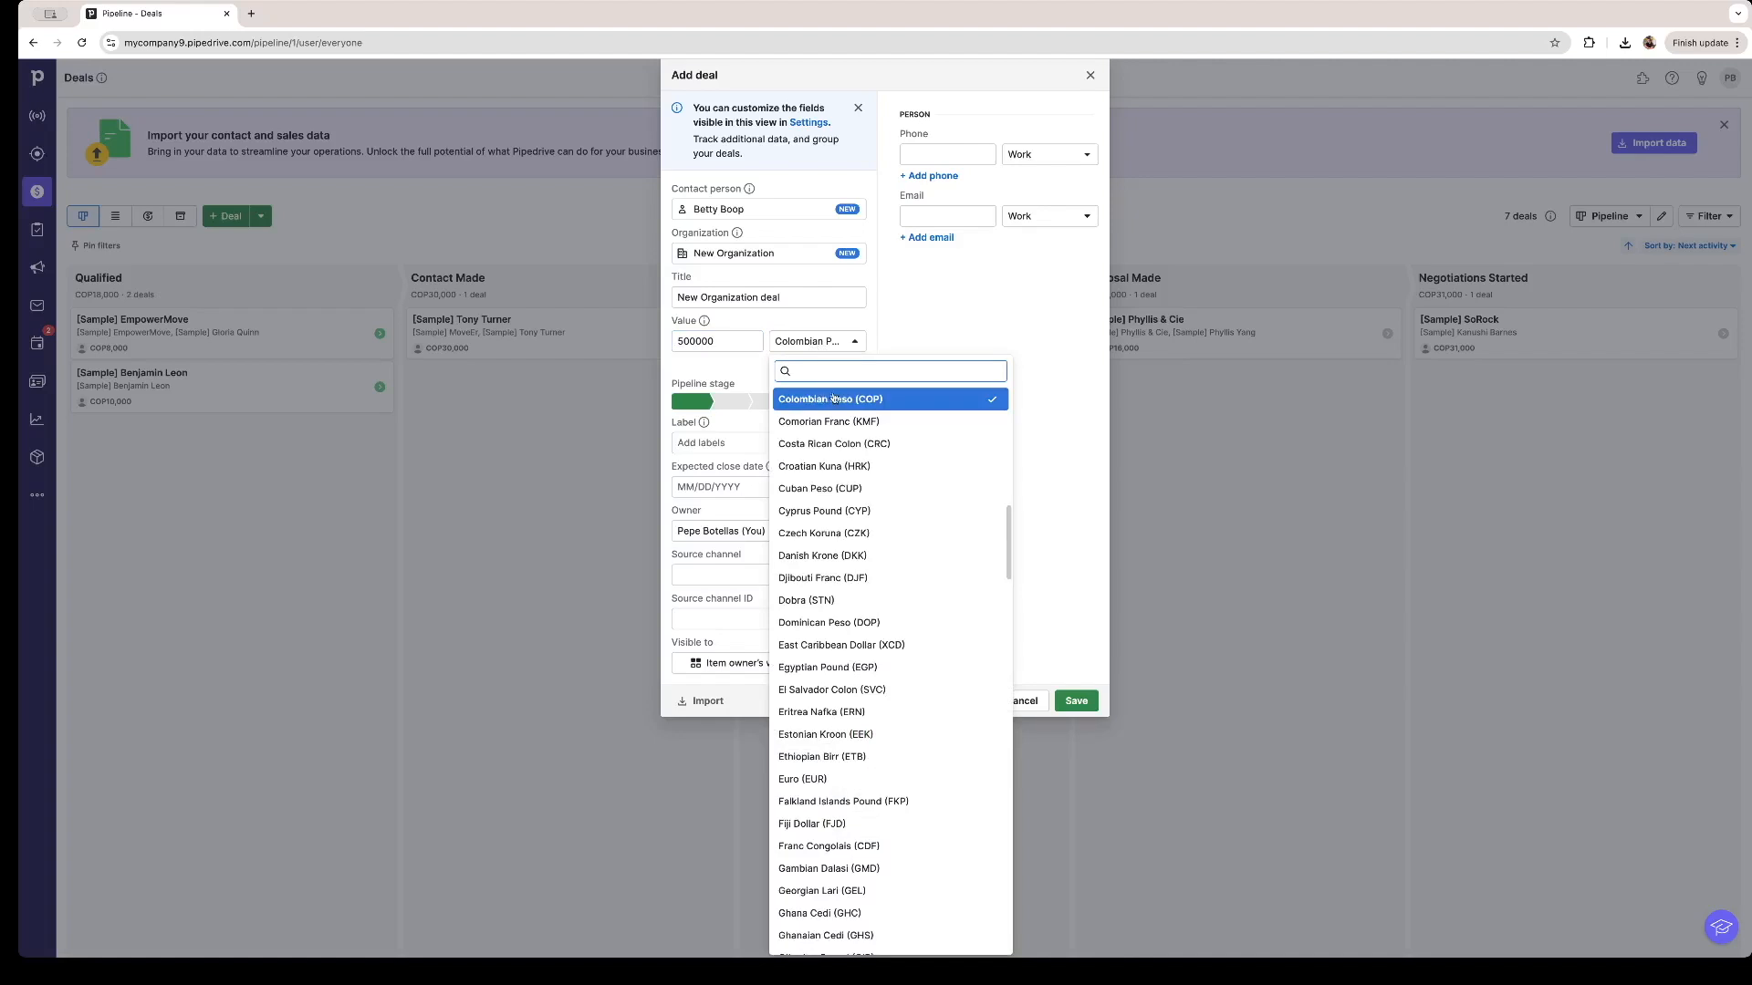
left_click(737, 372)
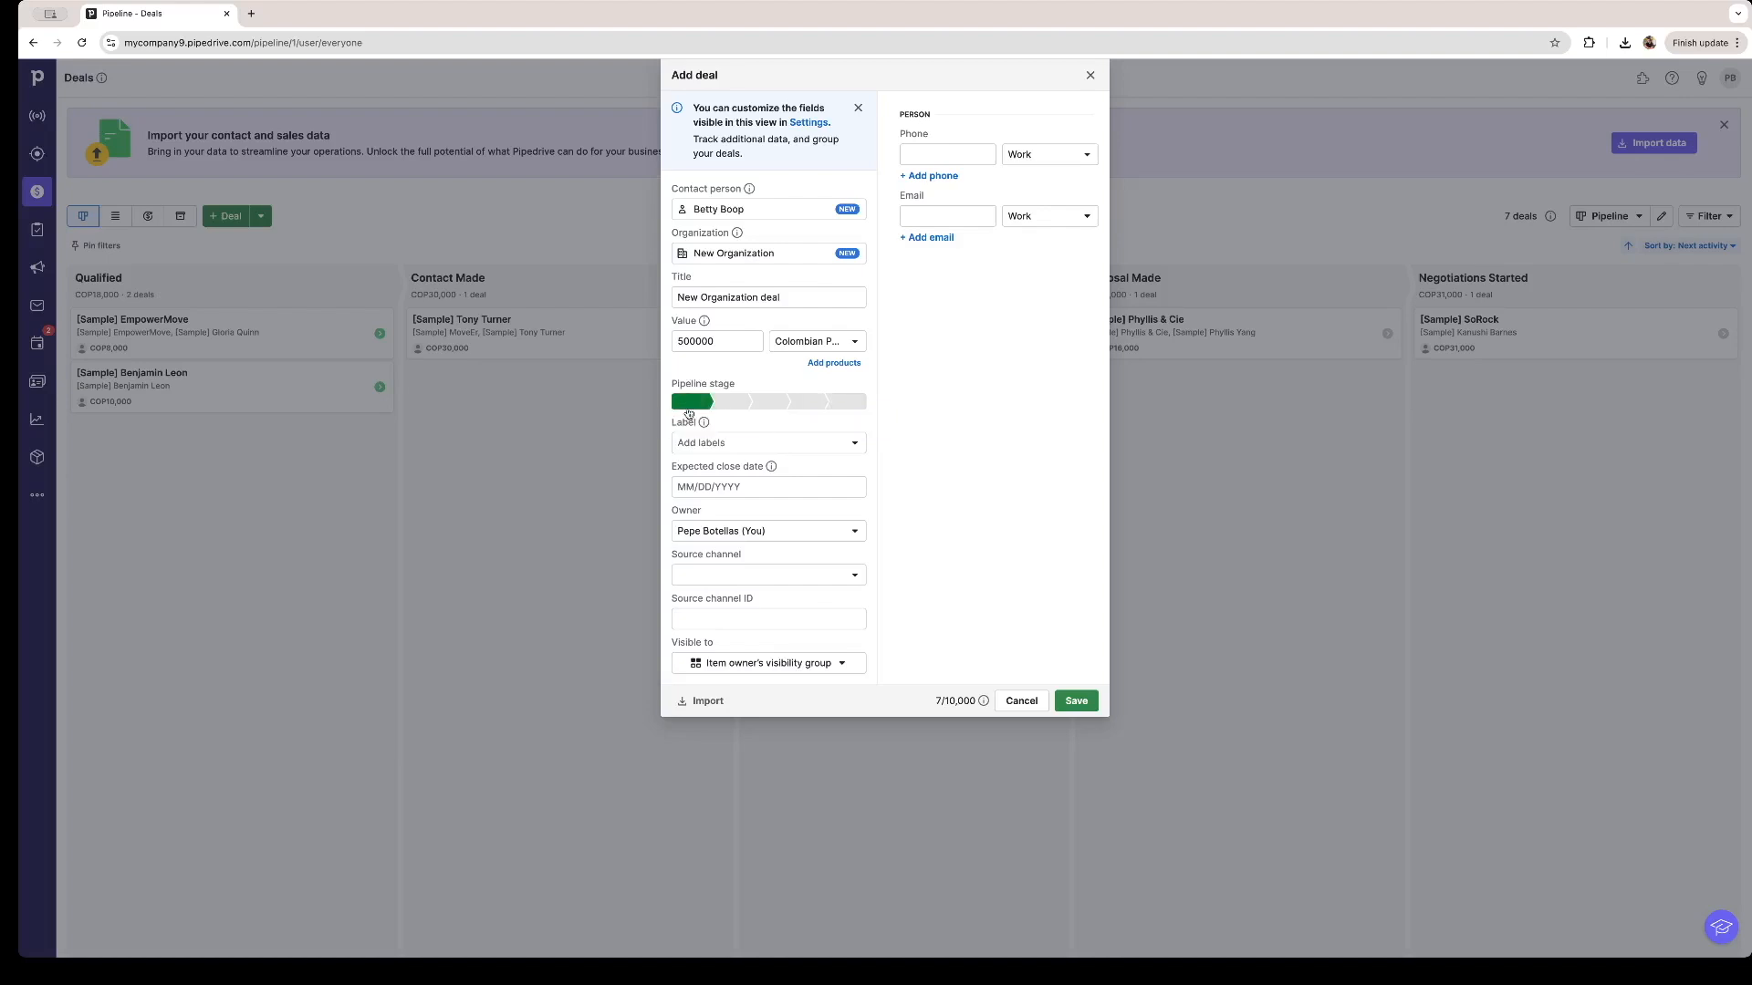
left_click(746, 447)
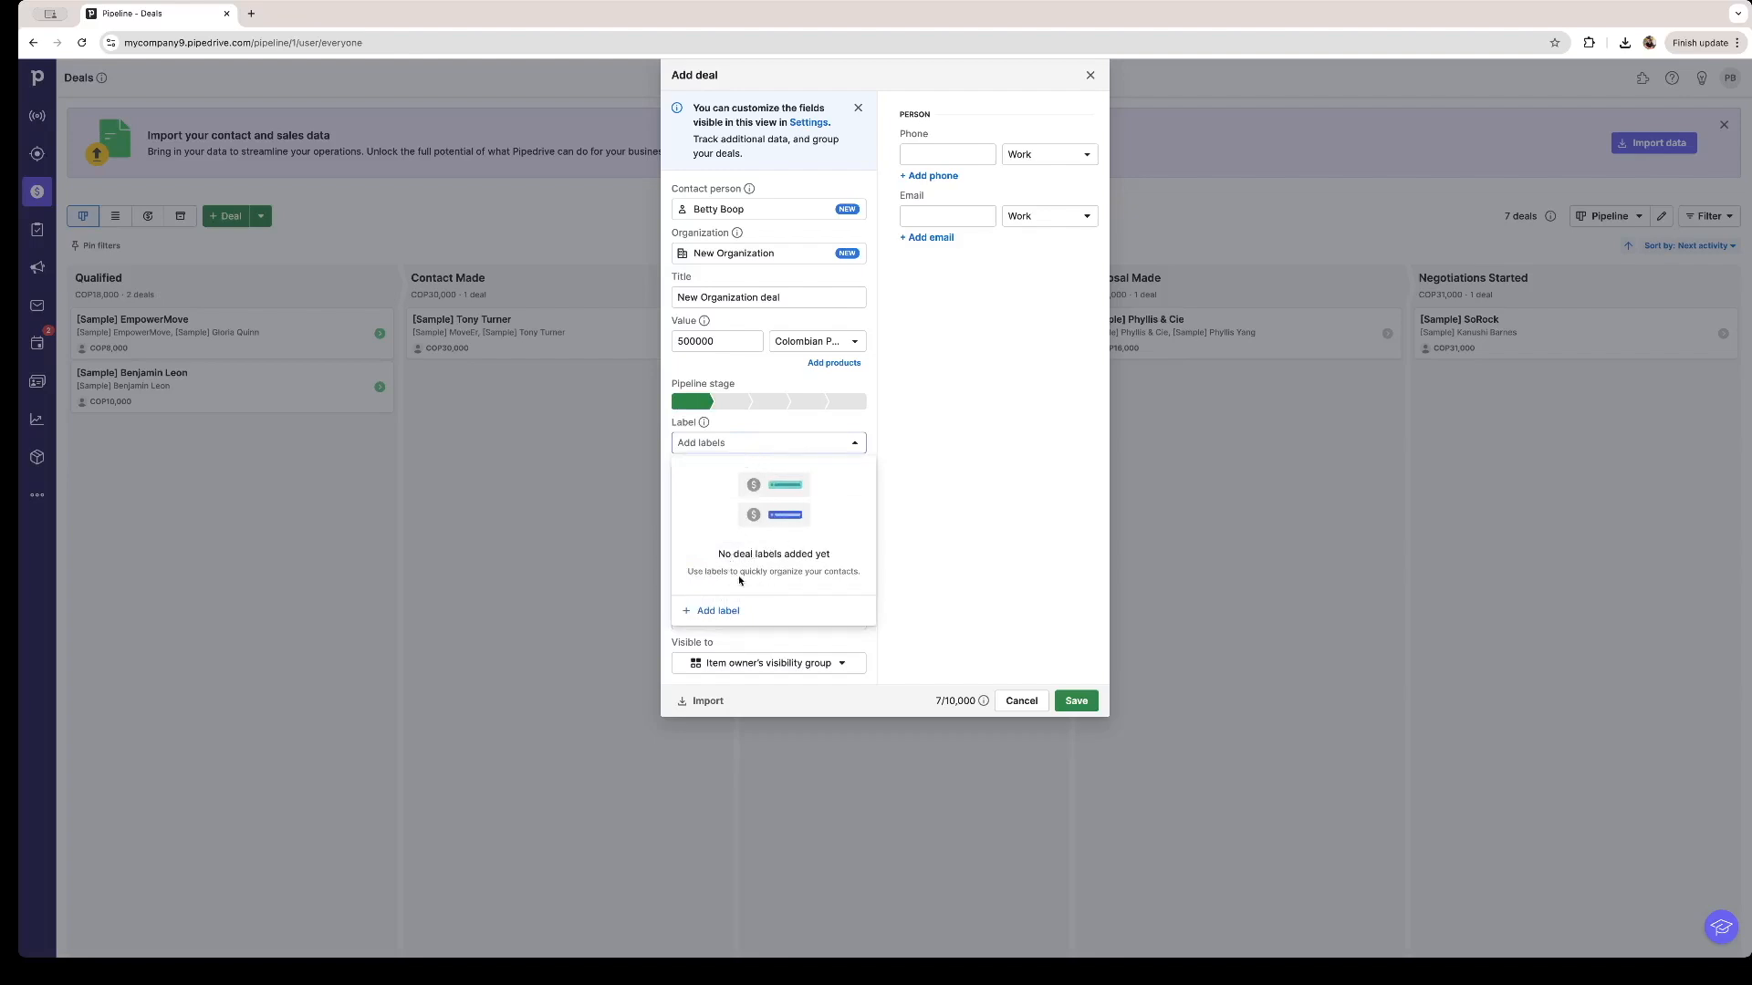
left_click(909, 486)
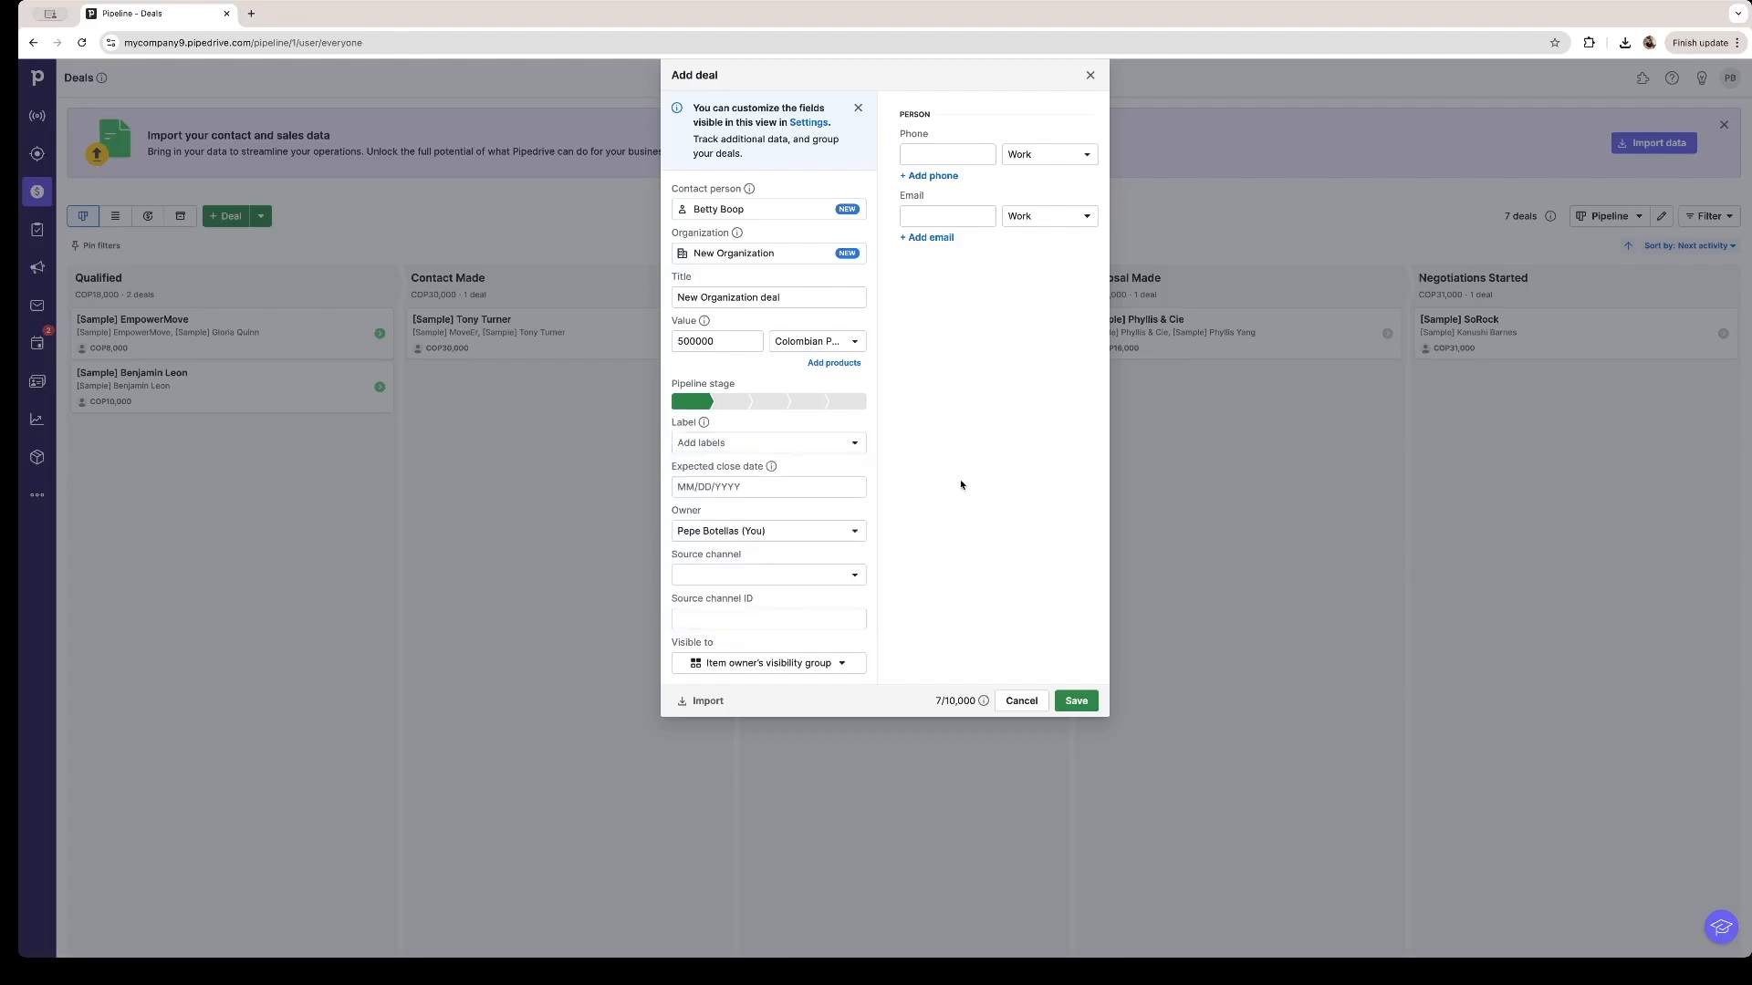
Set the deal's expected close date to 07/16/2025 and its source channel to Live chat.
left_click(737, 473)
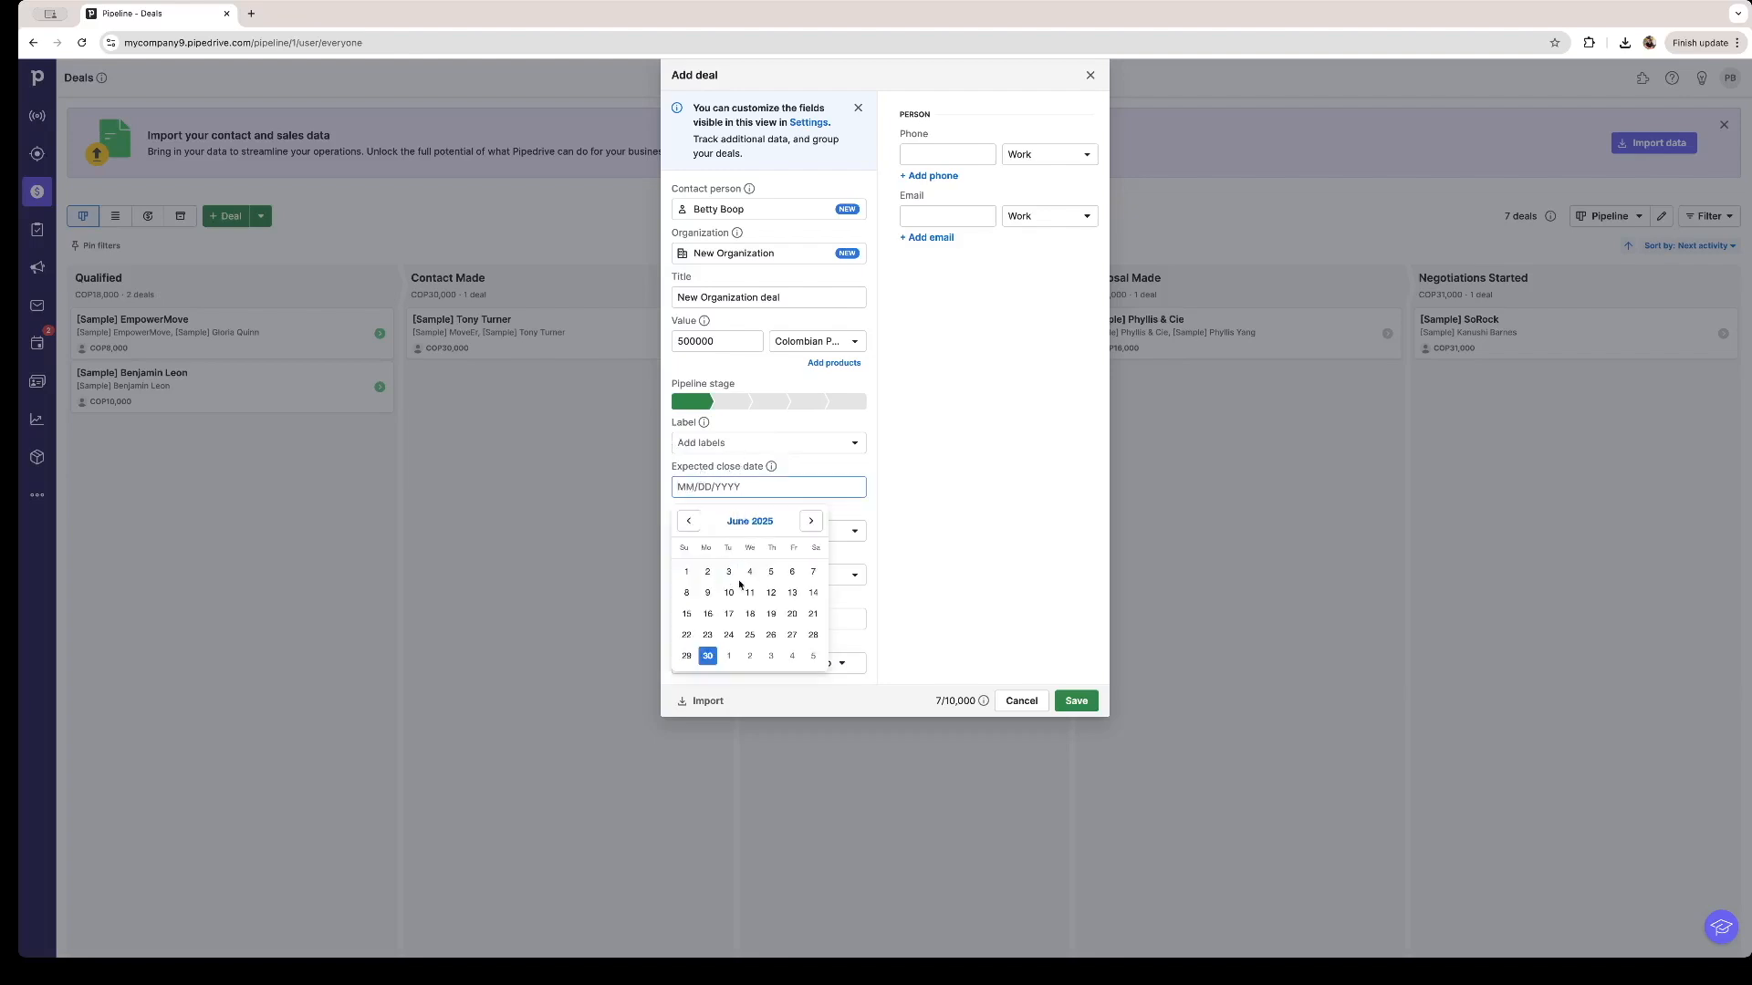
left_click(811, 521)
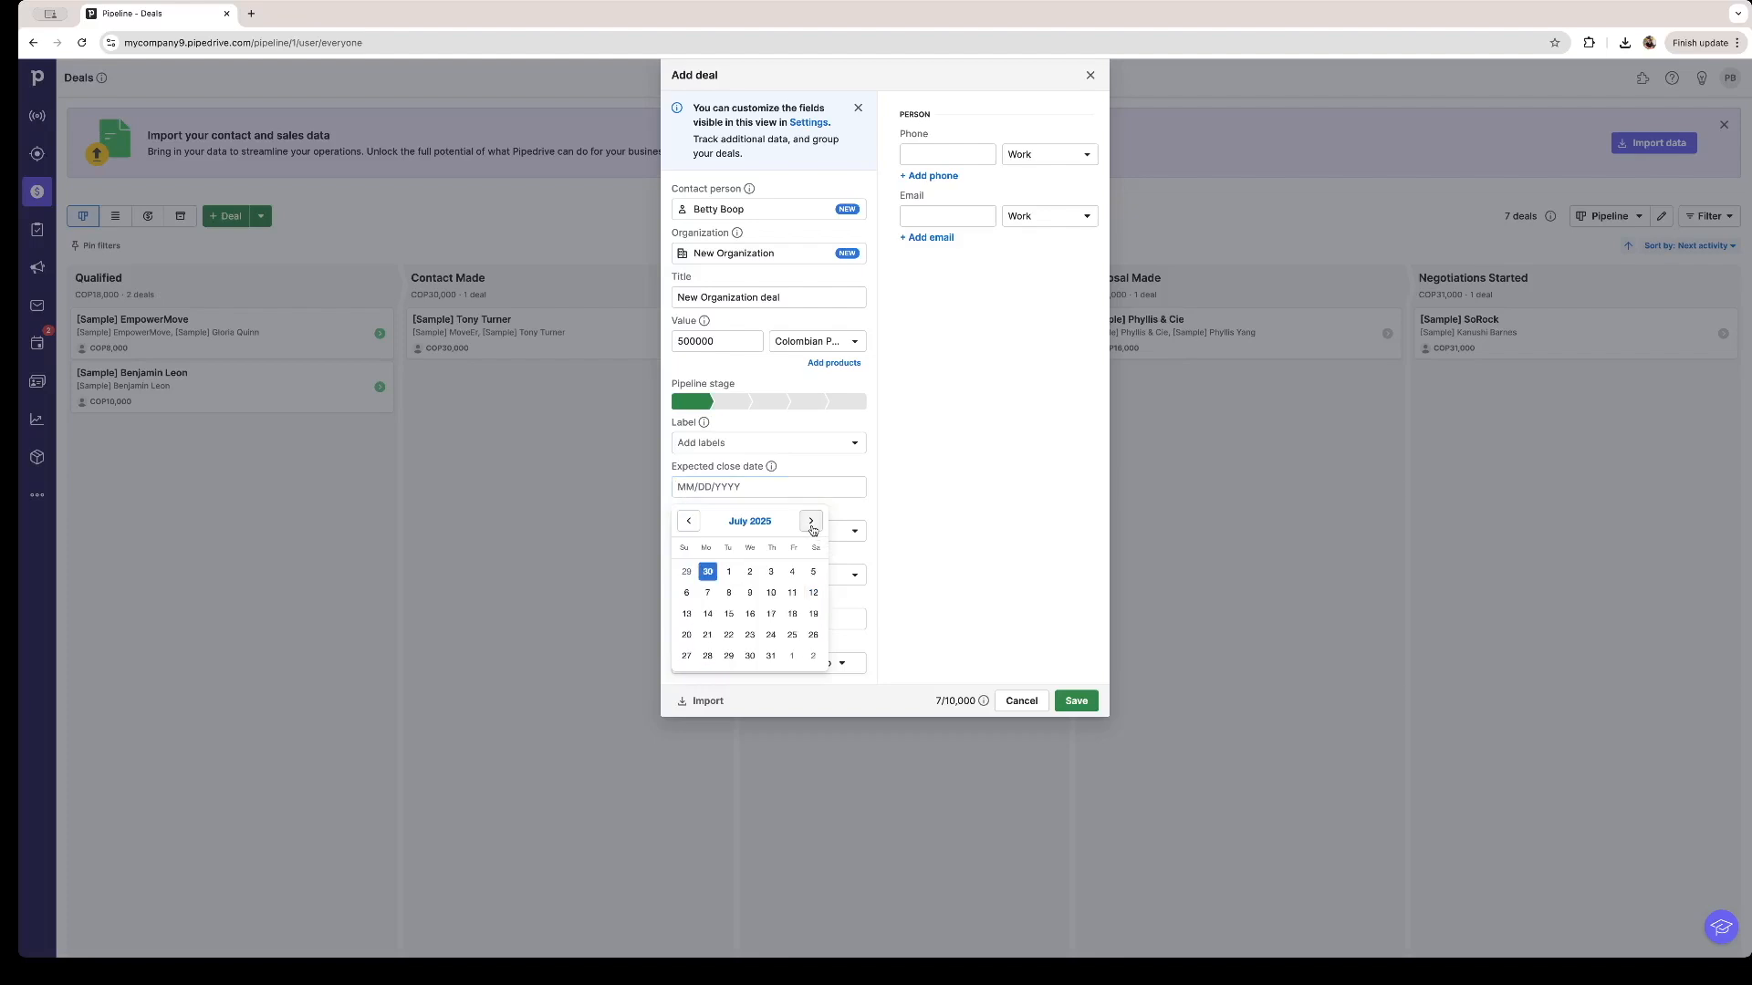
left_click(750, 614)
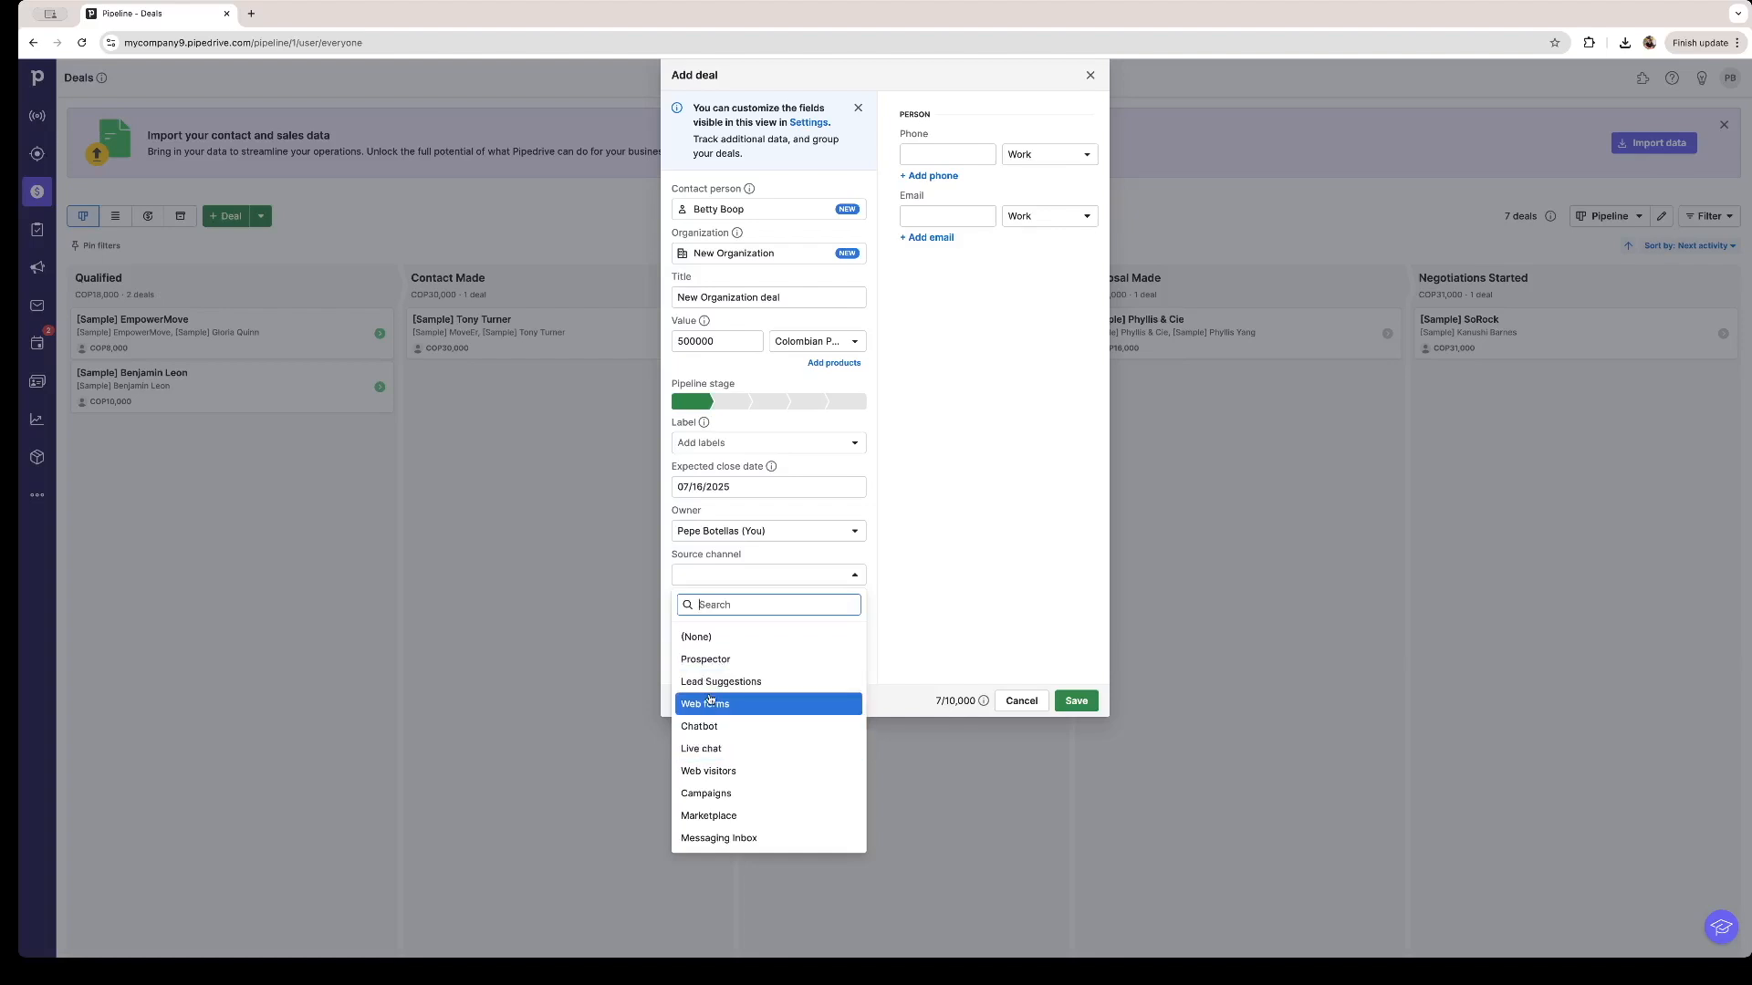
left_click(700, 748)
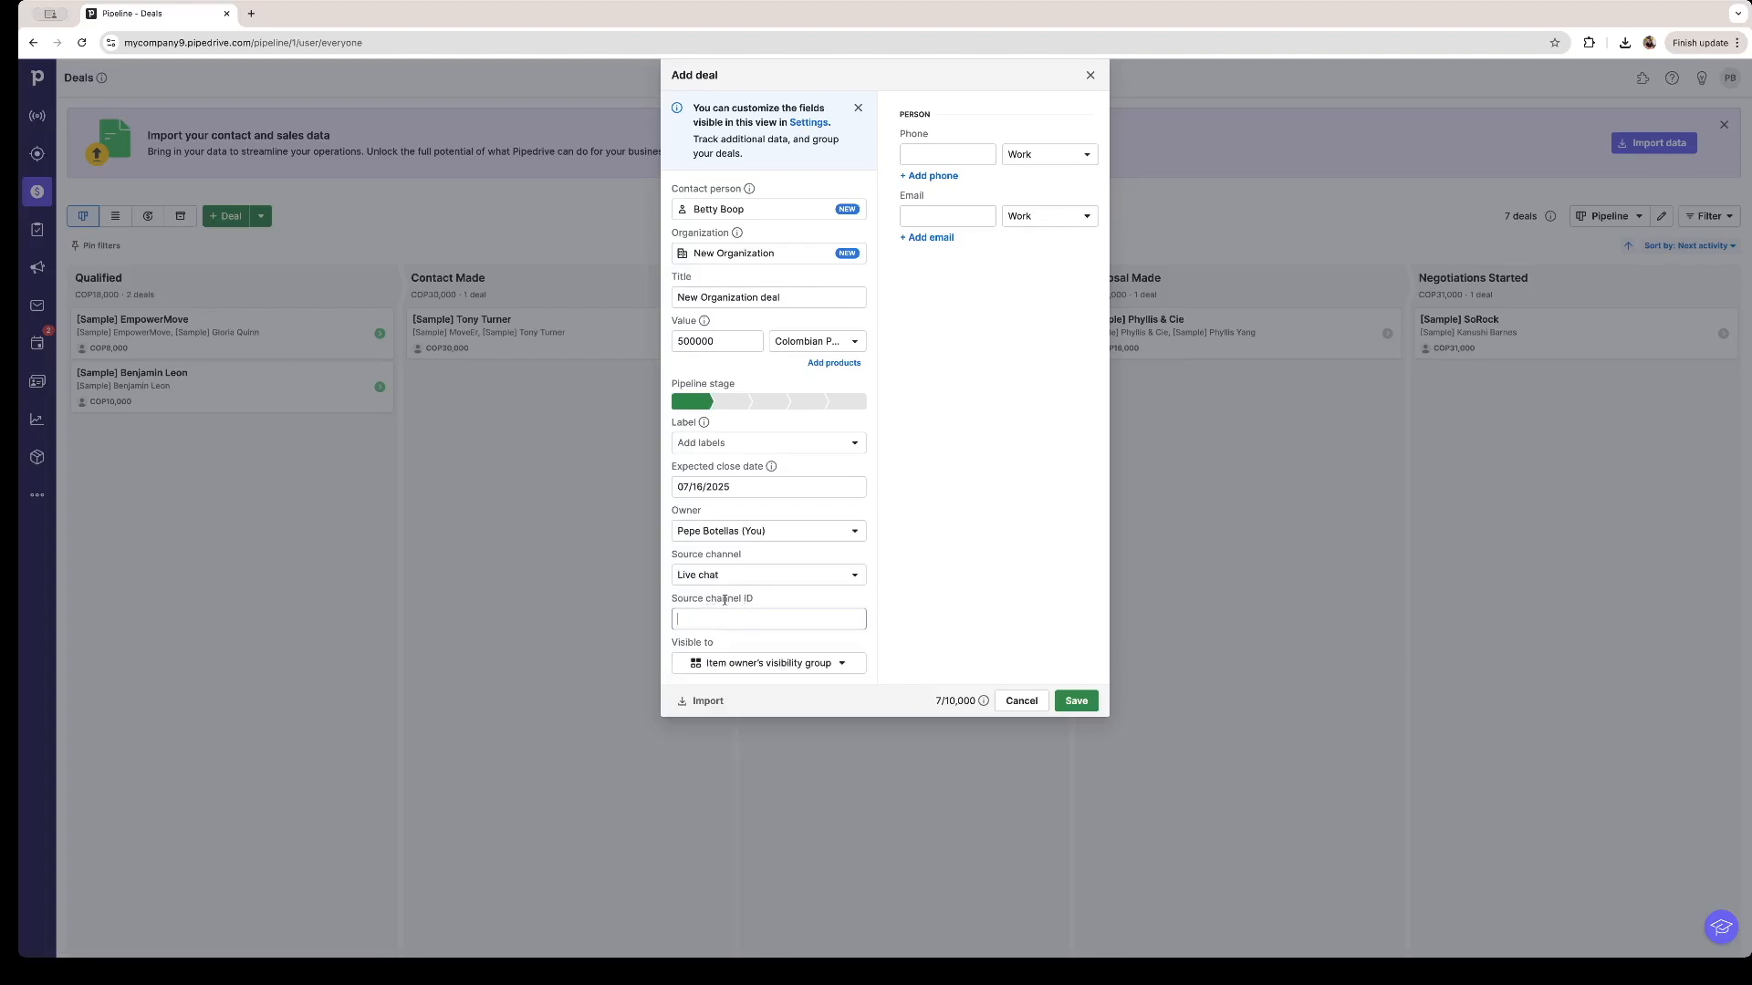
Set the deal's visibility to Item owner, fill in the contact's phone and email, and save the deal.
left_click(730, 664)
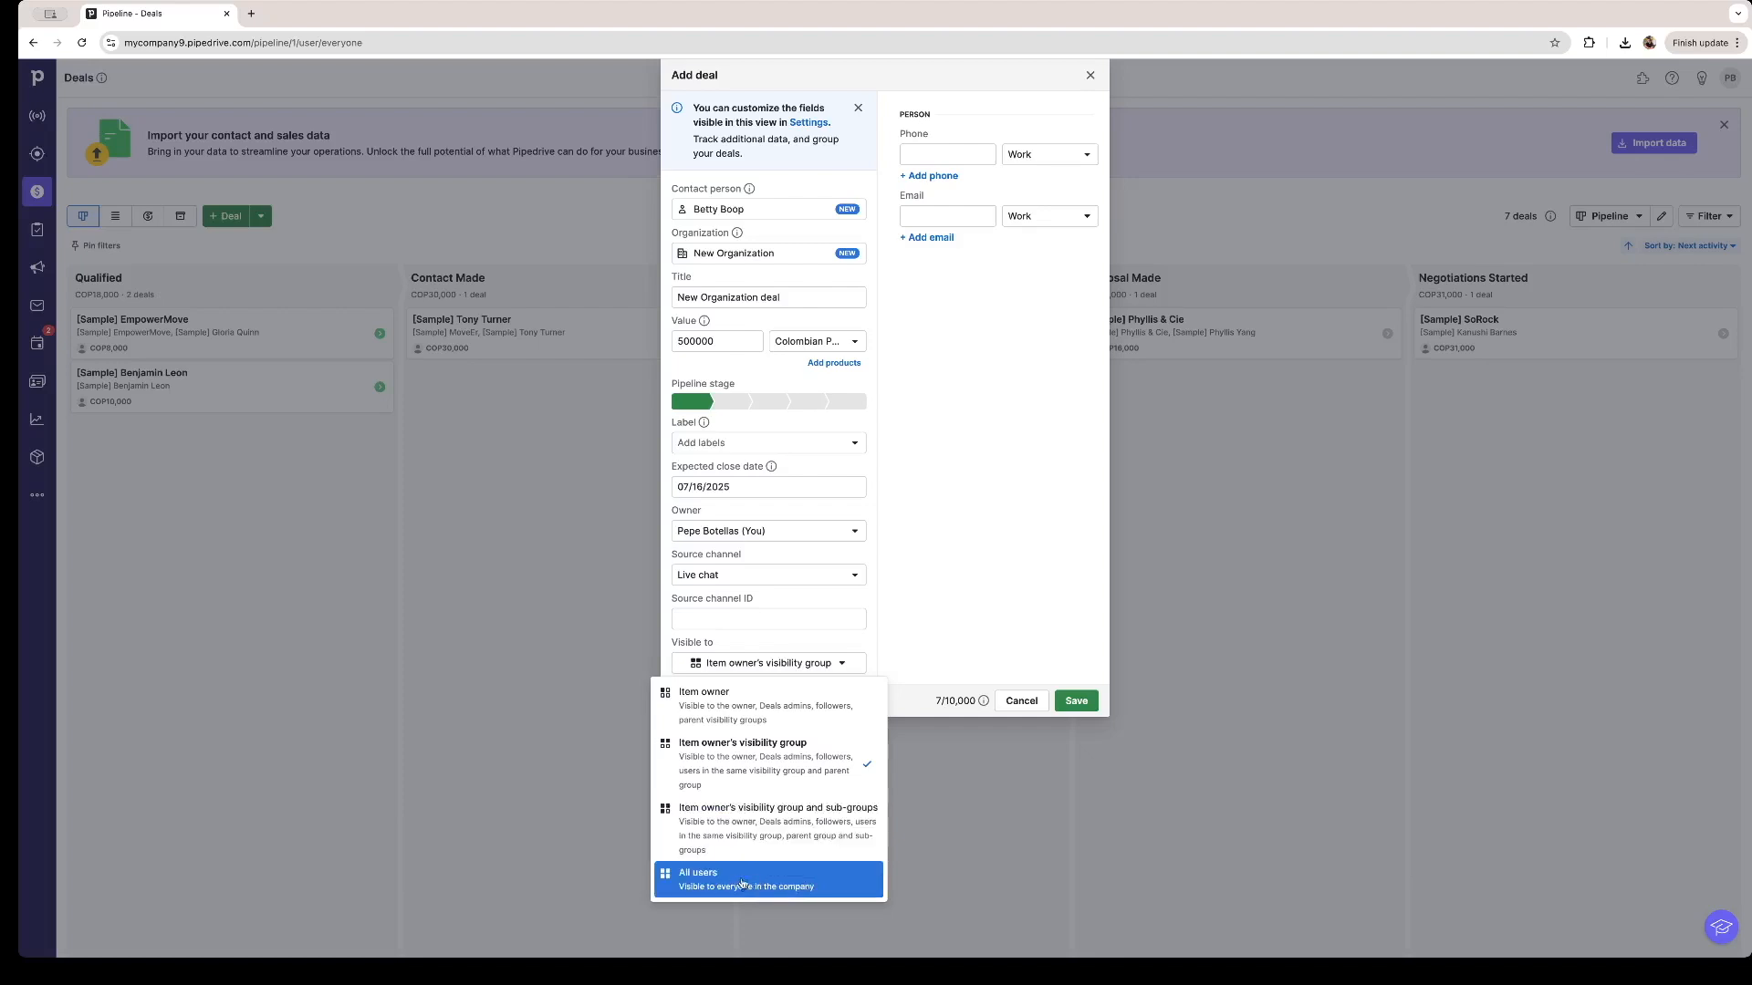
left_click(720, 708)
left_click(915, 157)
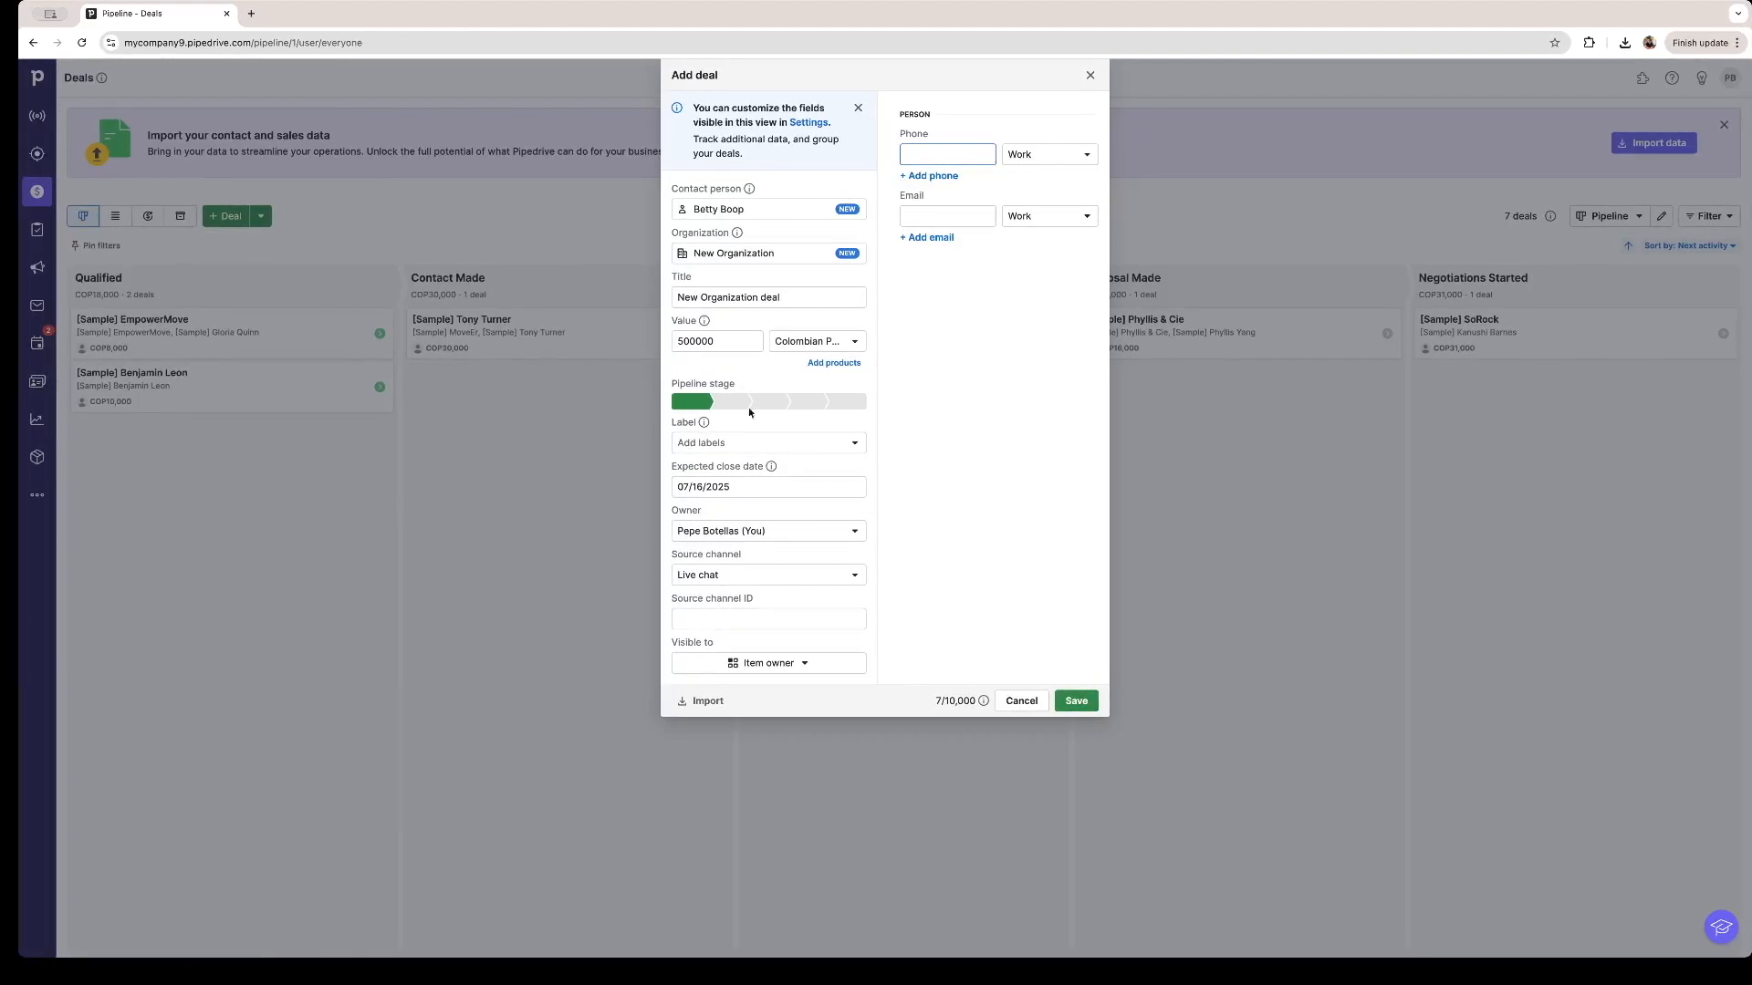
key("Return")
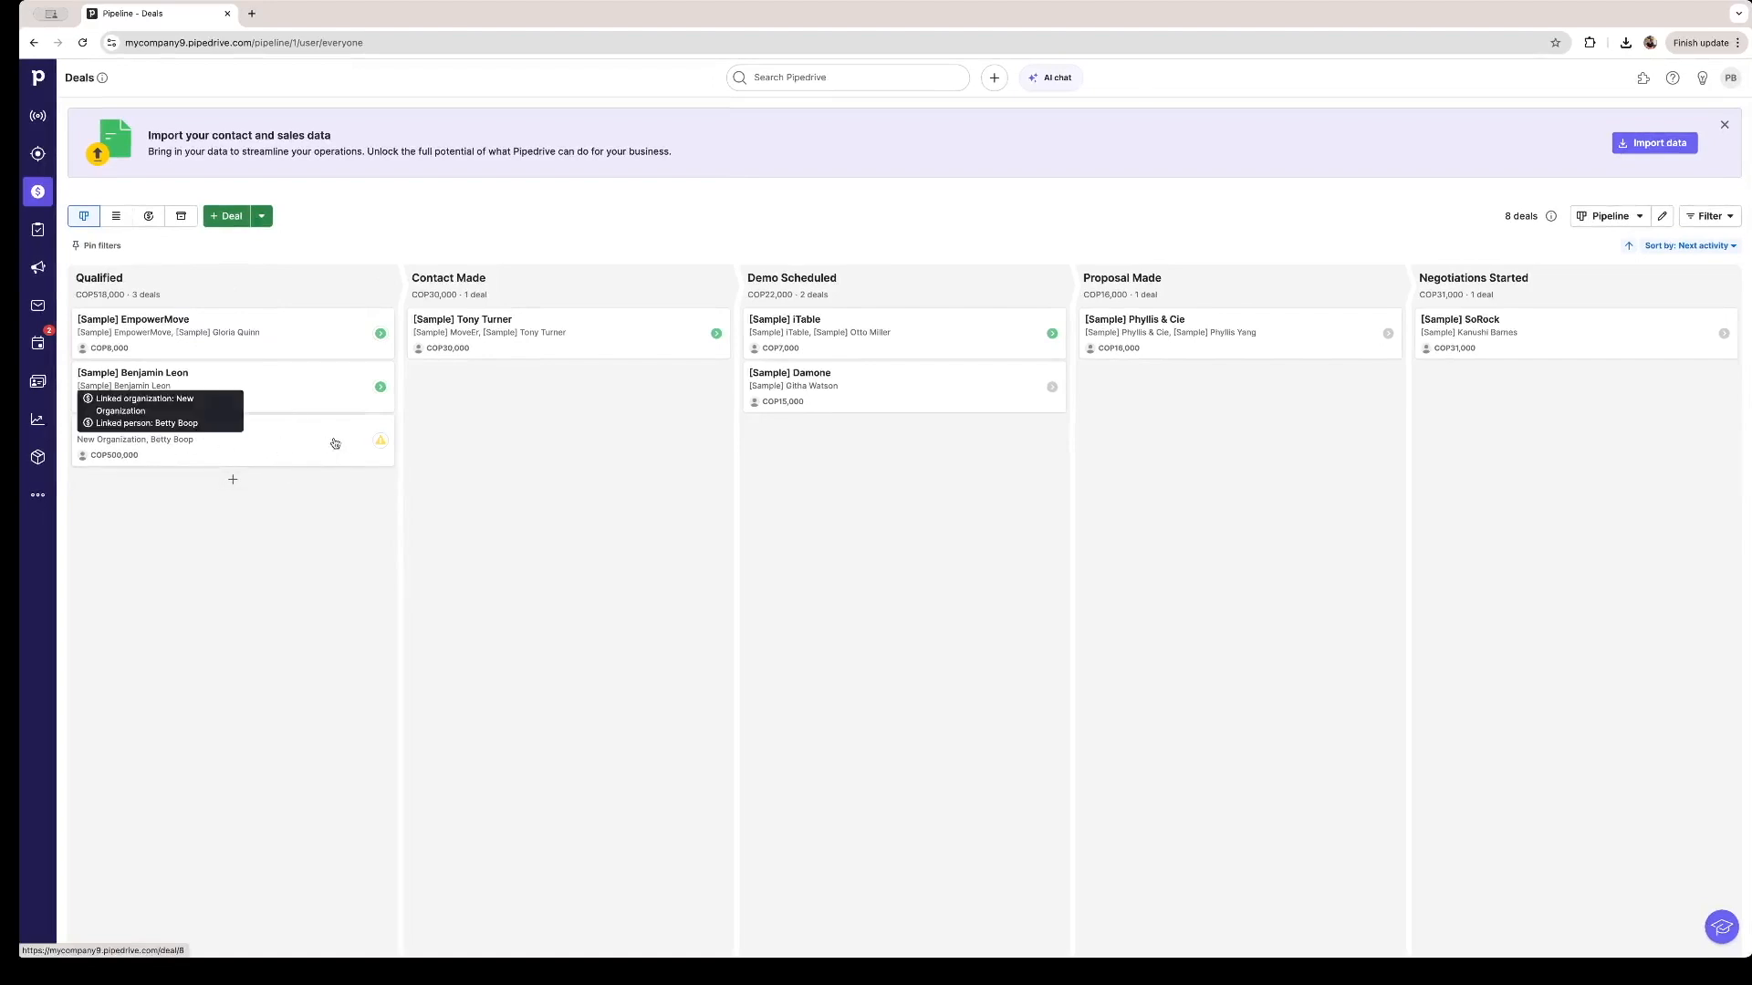
Schedule a Call activity for the New Organization deal on Jul 2, 2025 and save it.
left_click(380, 441)
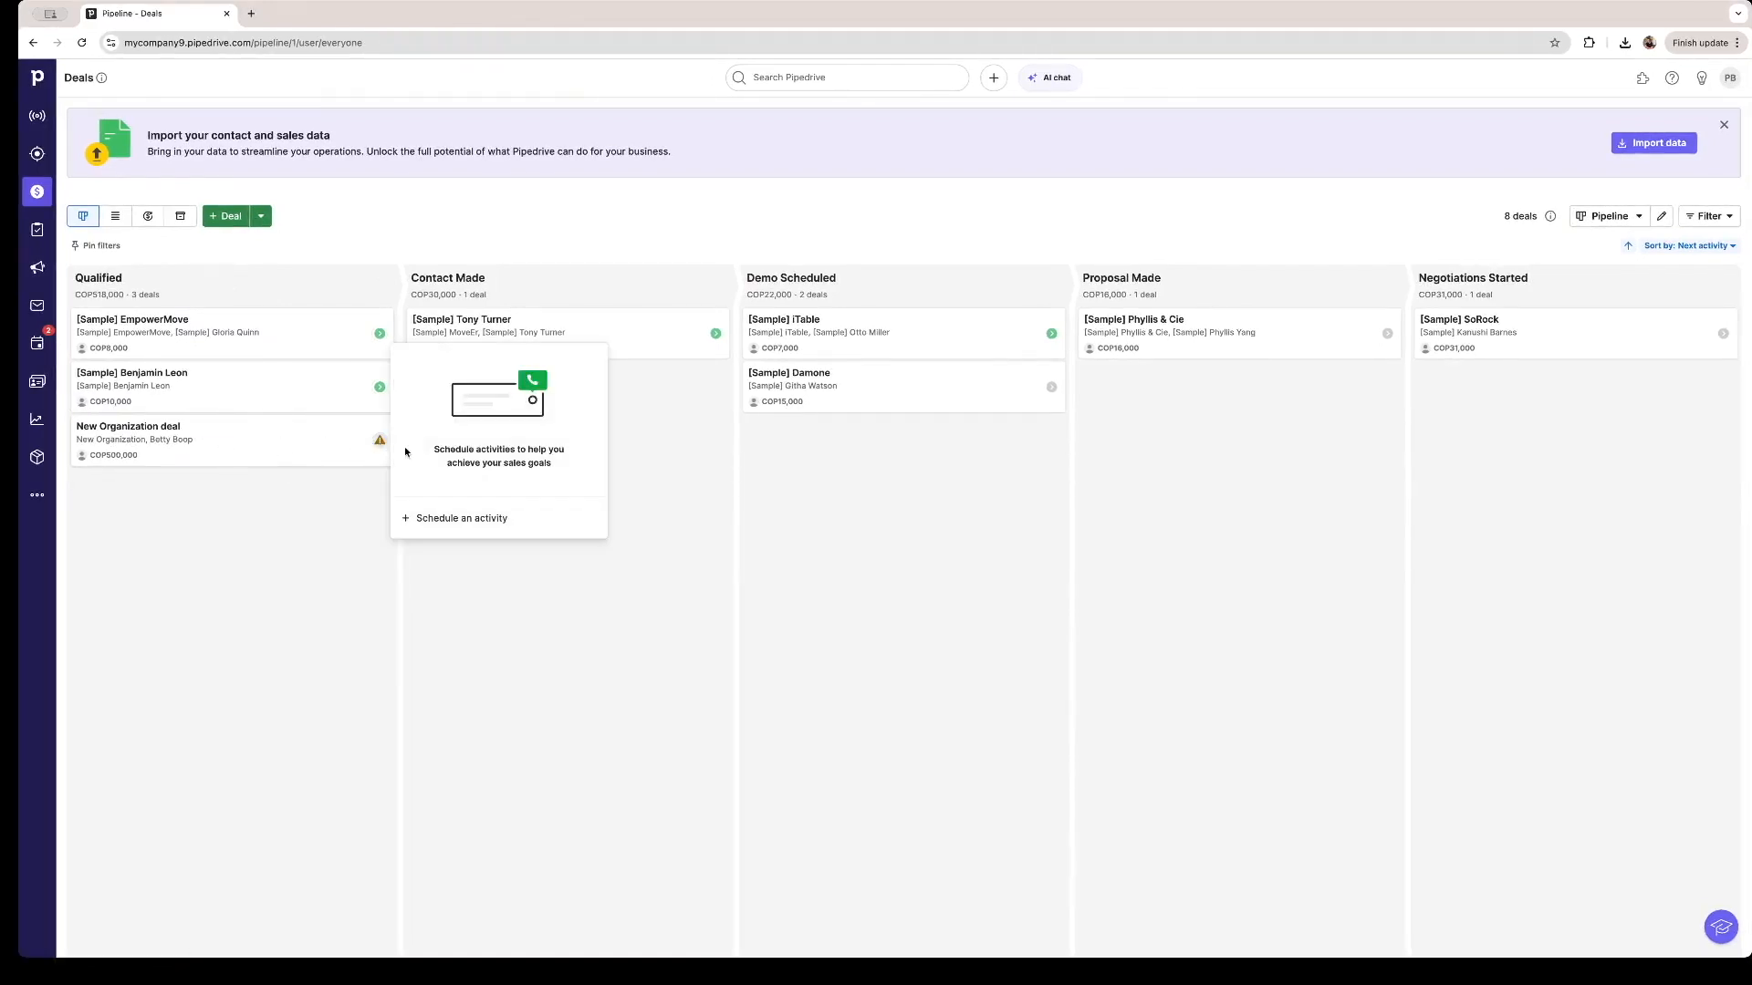
left_click(449, 517)
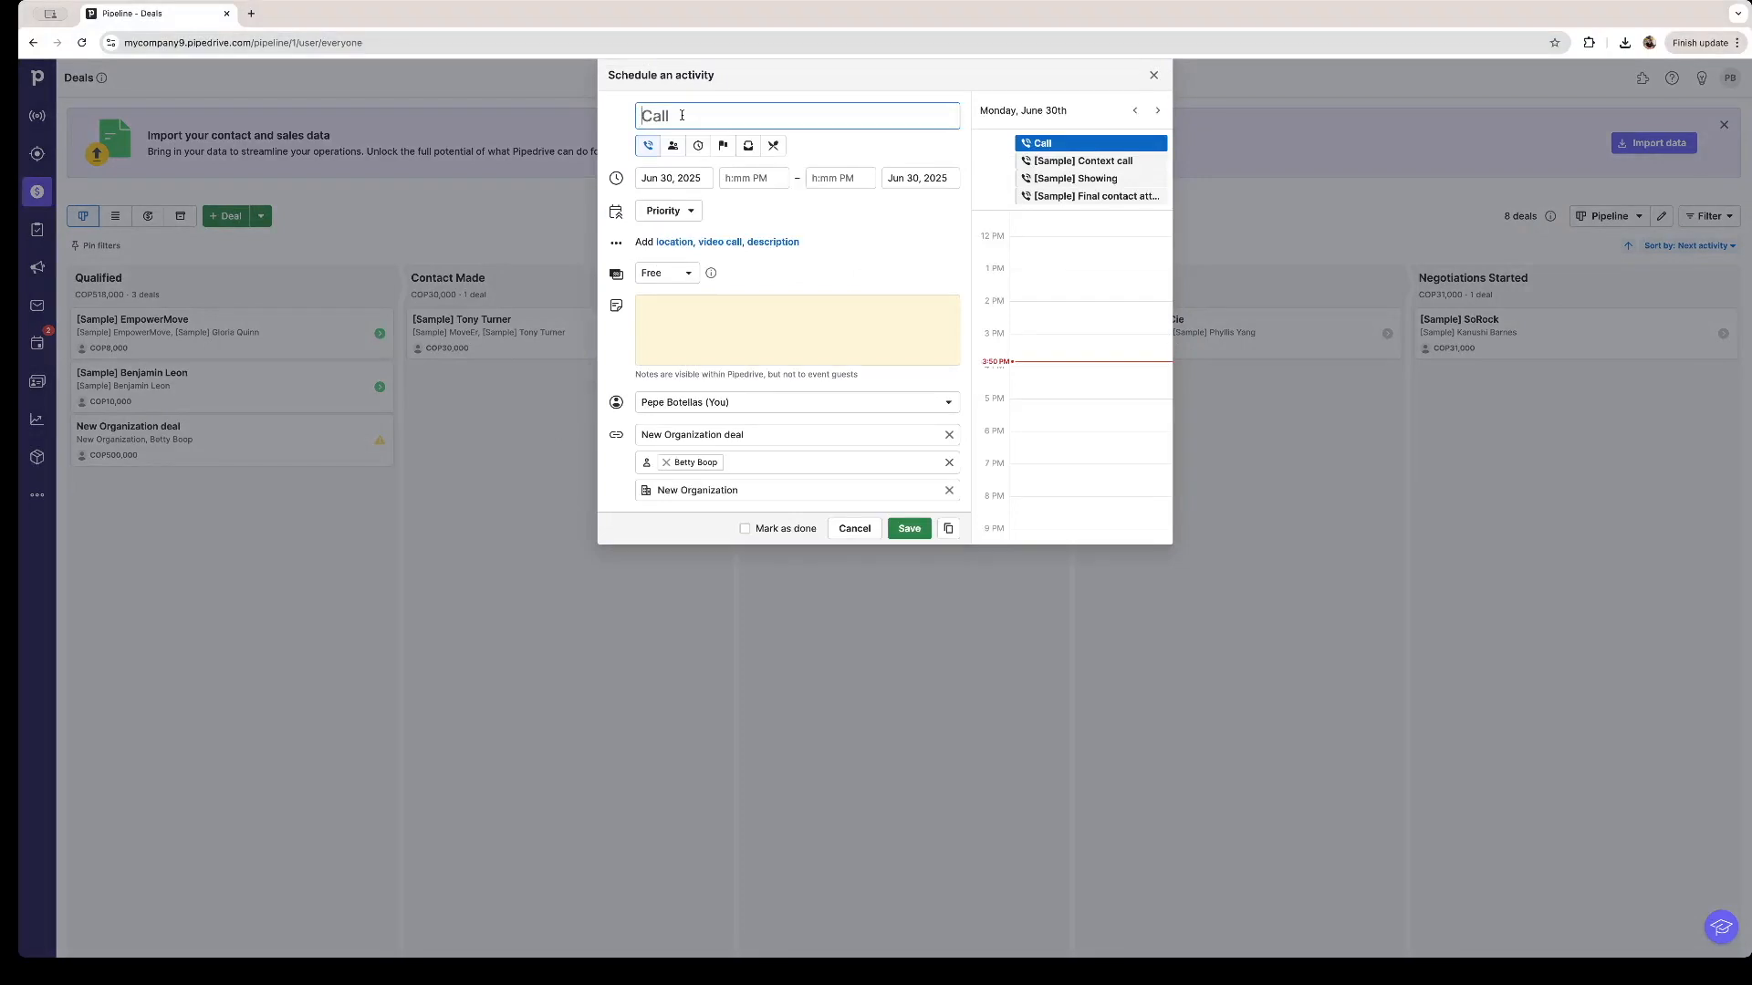
type("Call")
left_click(673, 178)
left_click(756, 259)
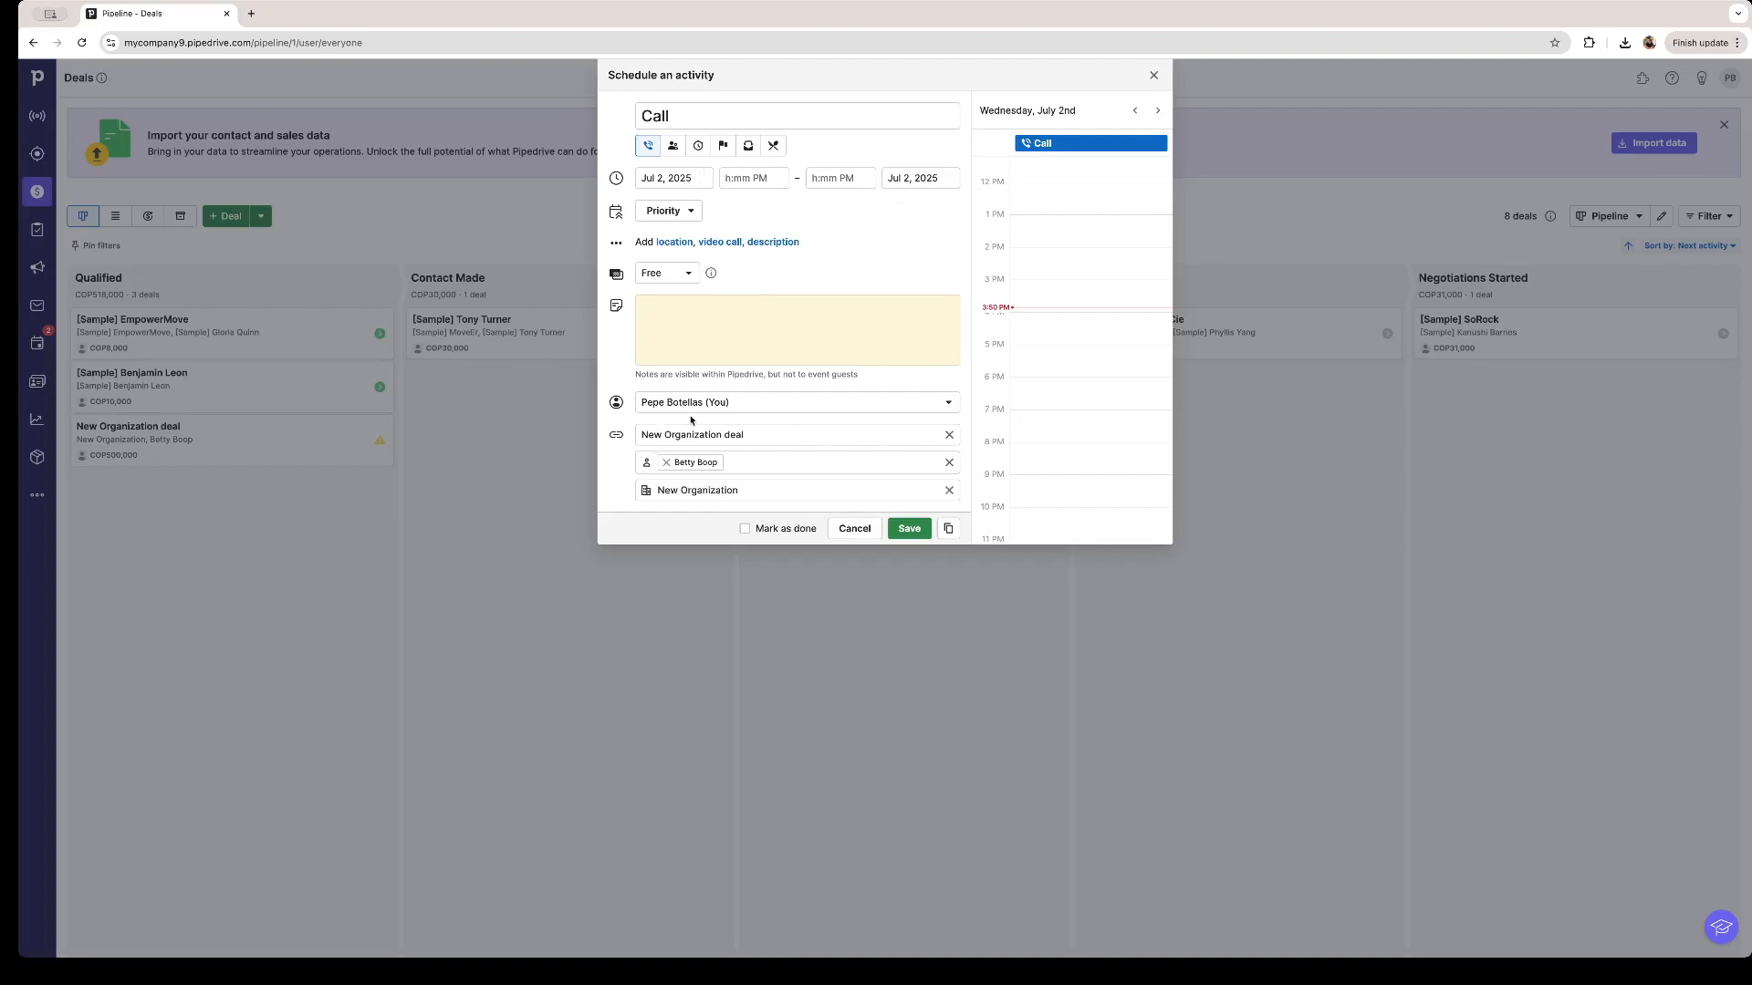
mouse_move(739, 435)
mouse_move(733, 493)
left_click(909, 529)
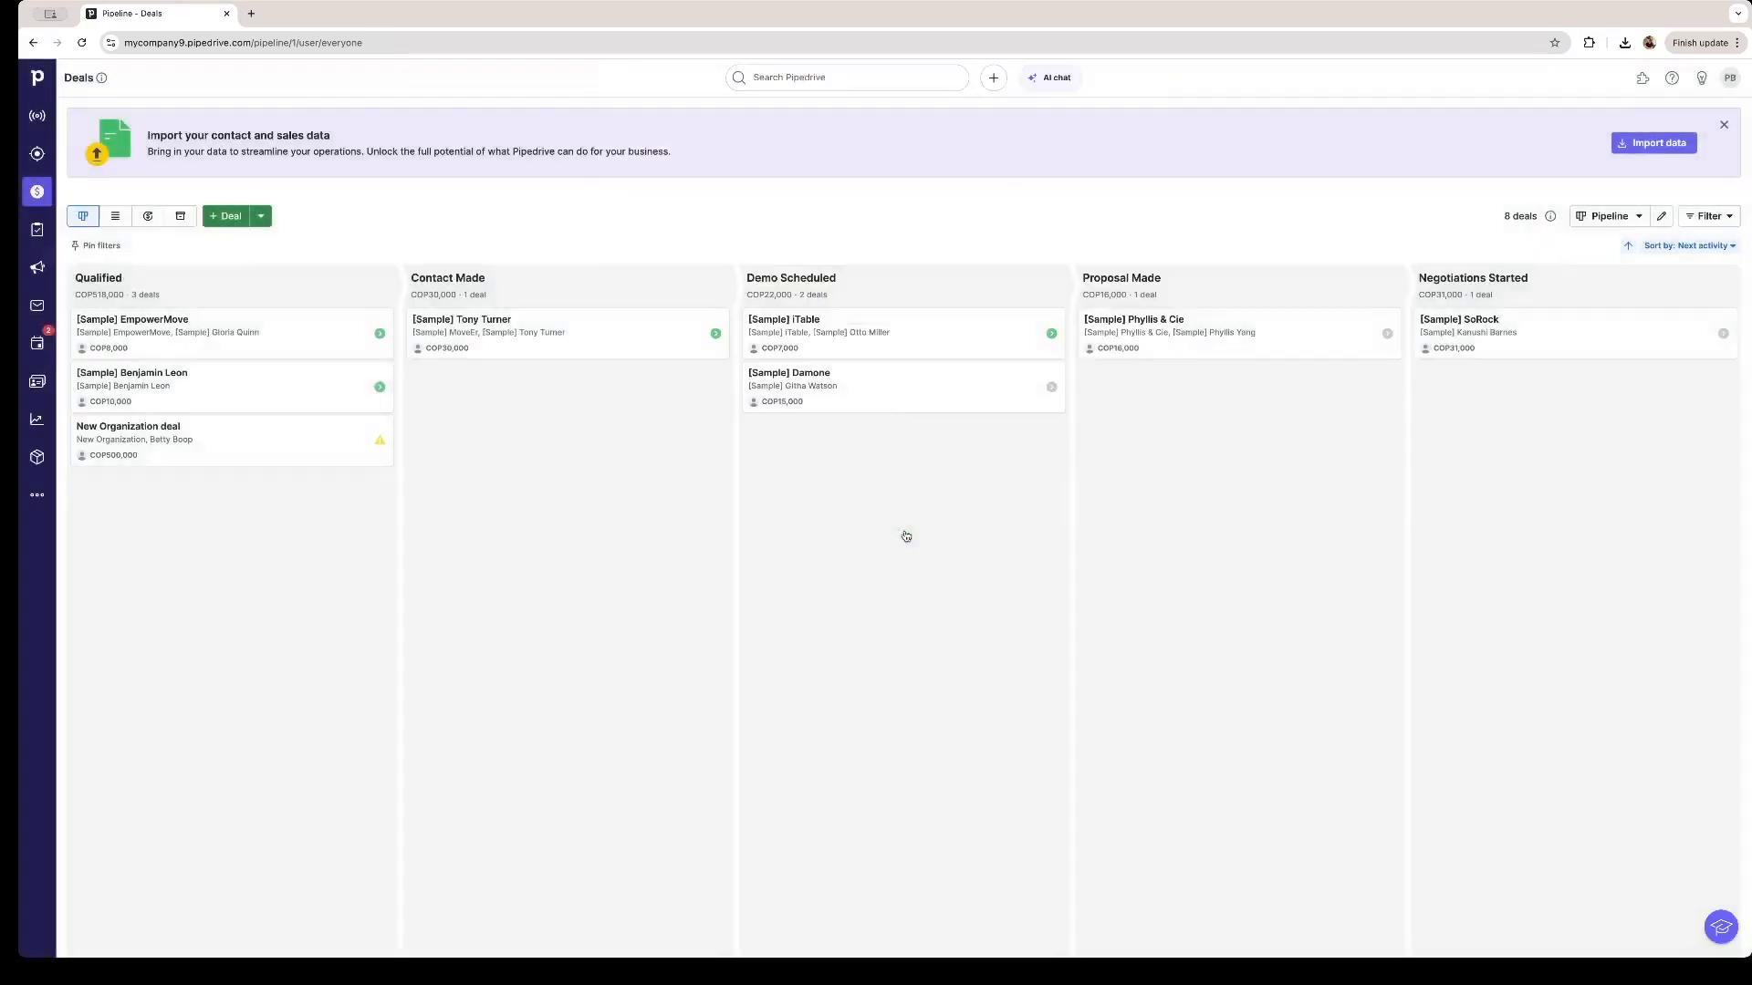
Open the New Organization deal's details and mark its Call activity as done.
left_click(343, 447)
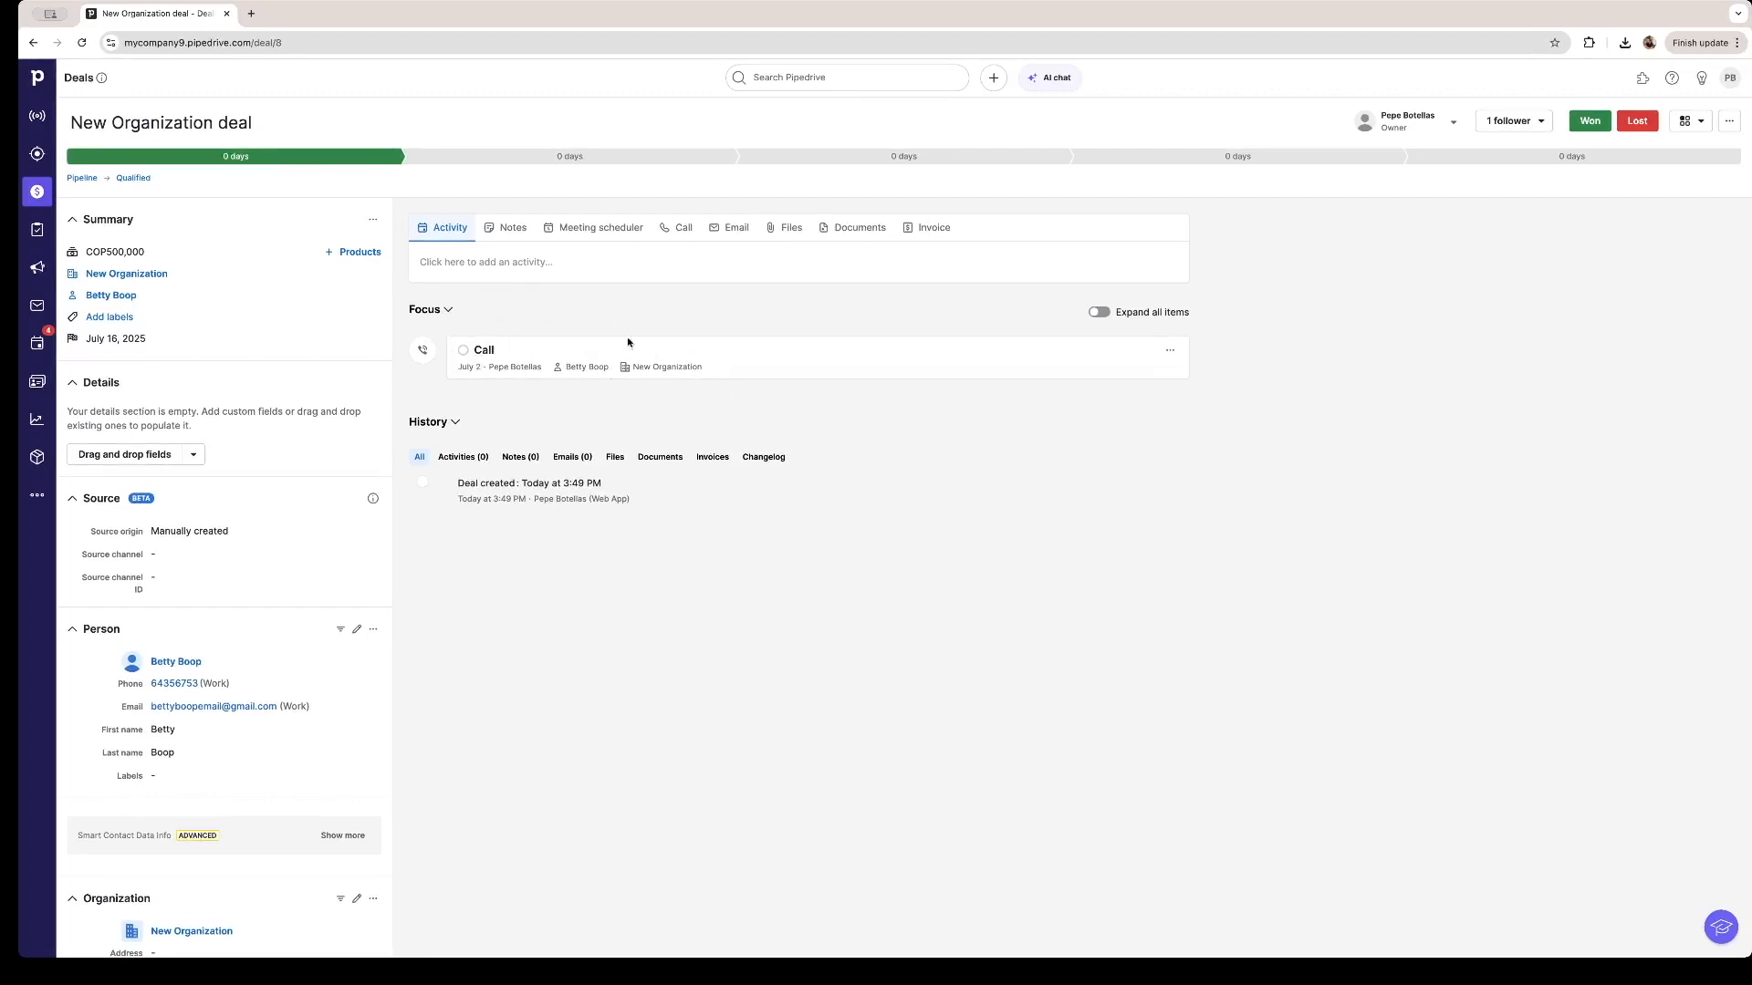
left_click(464, 353)
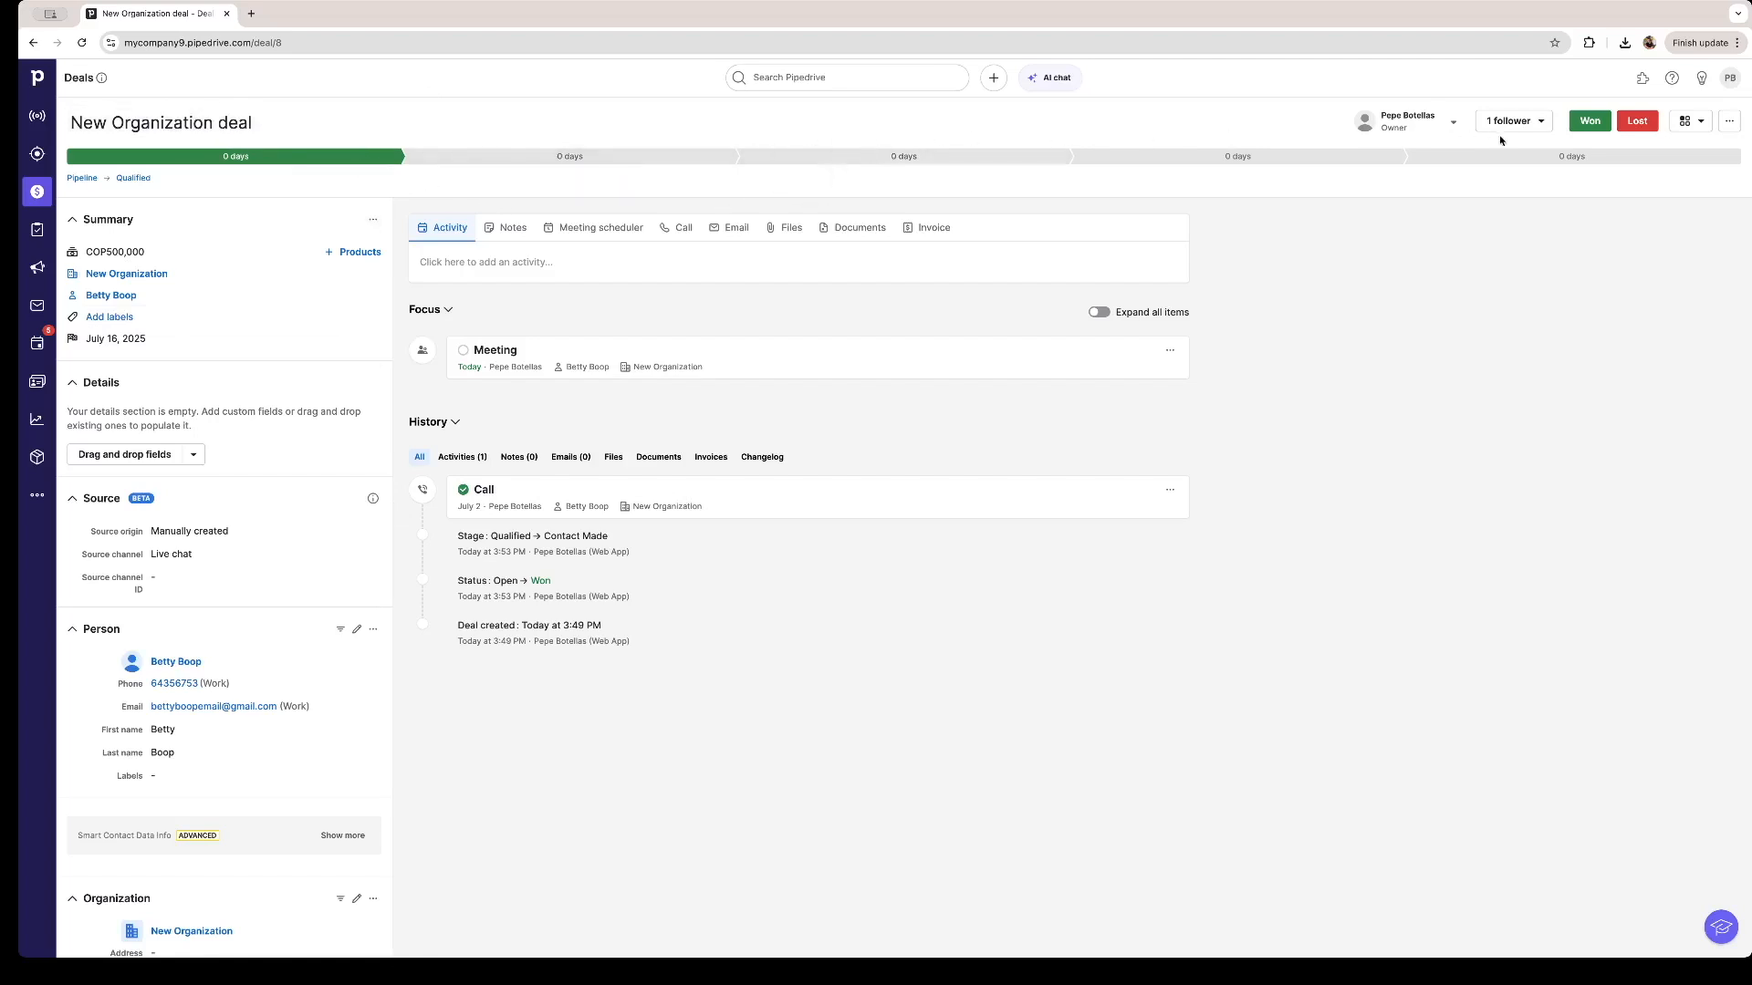
Advance the New Organization deal to the Contact Made stage and on to Demo Scheduled, returning to the pipeline after each change.
left_click(593, 156)
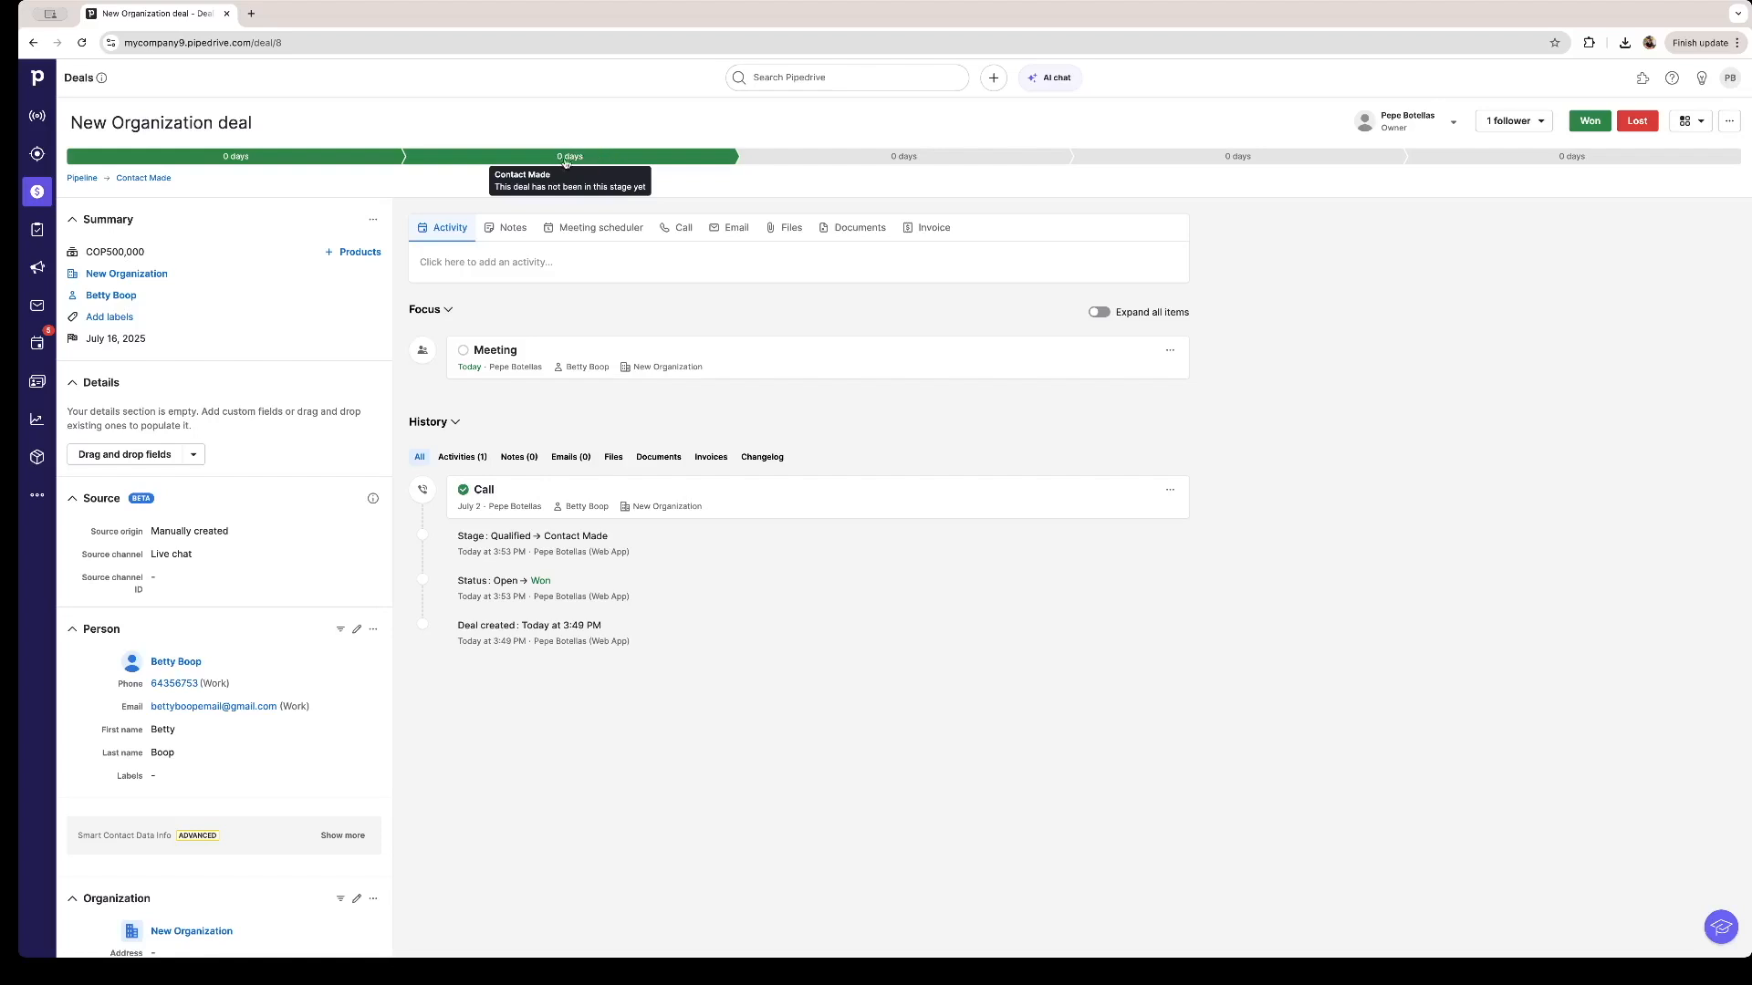
left_click(82, 178)
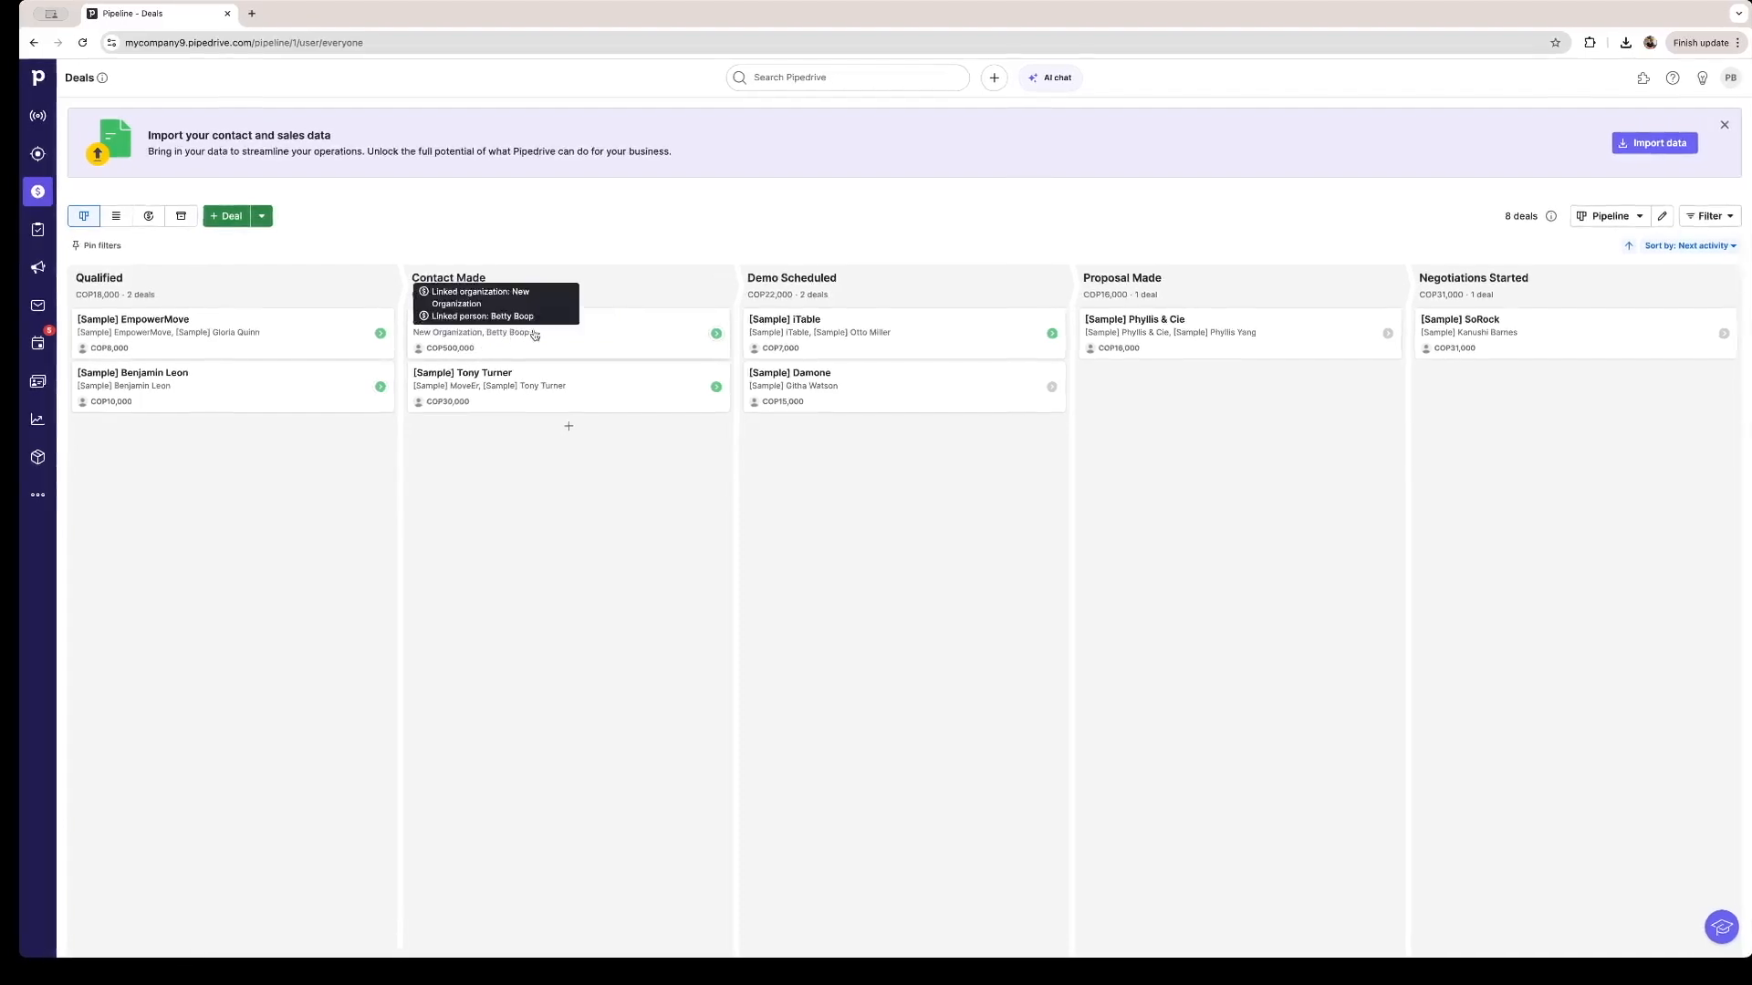
left_click(571, 341)
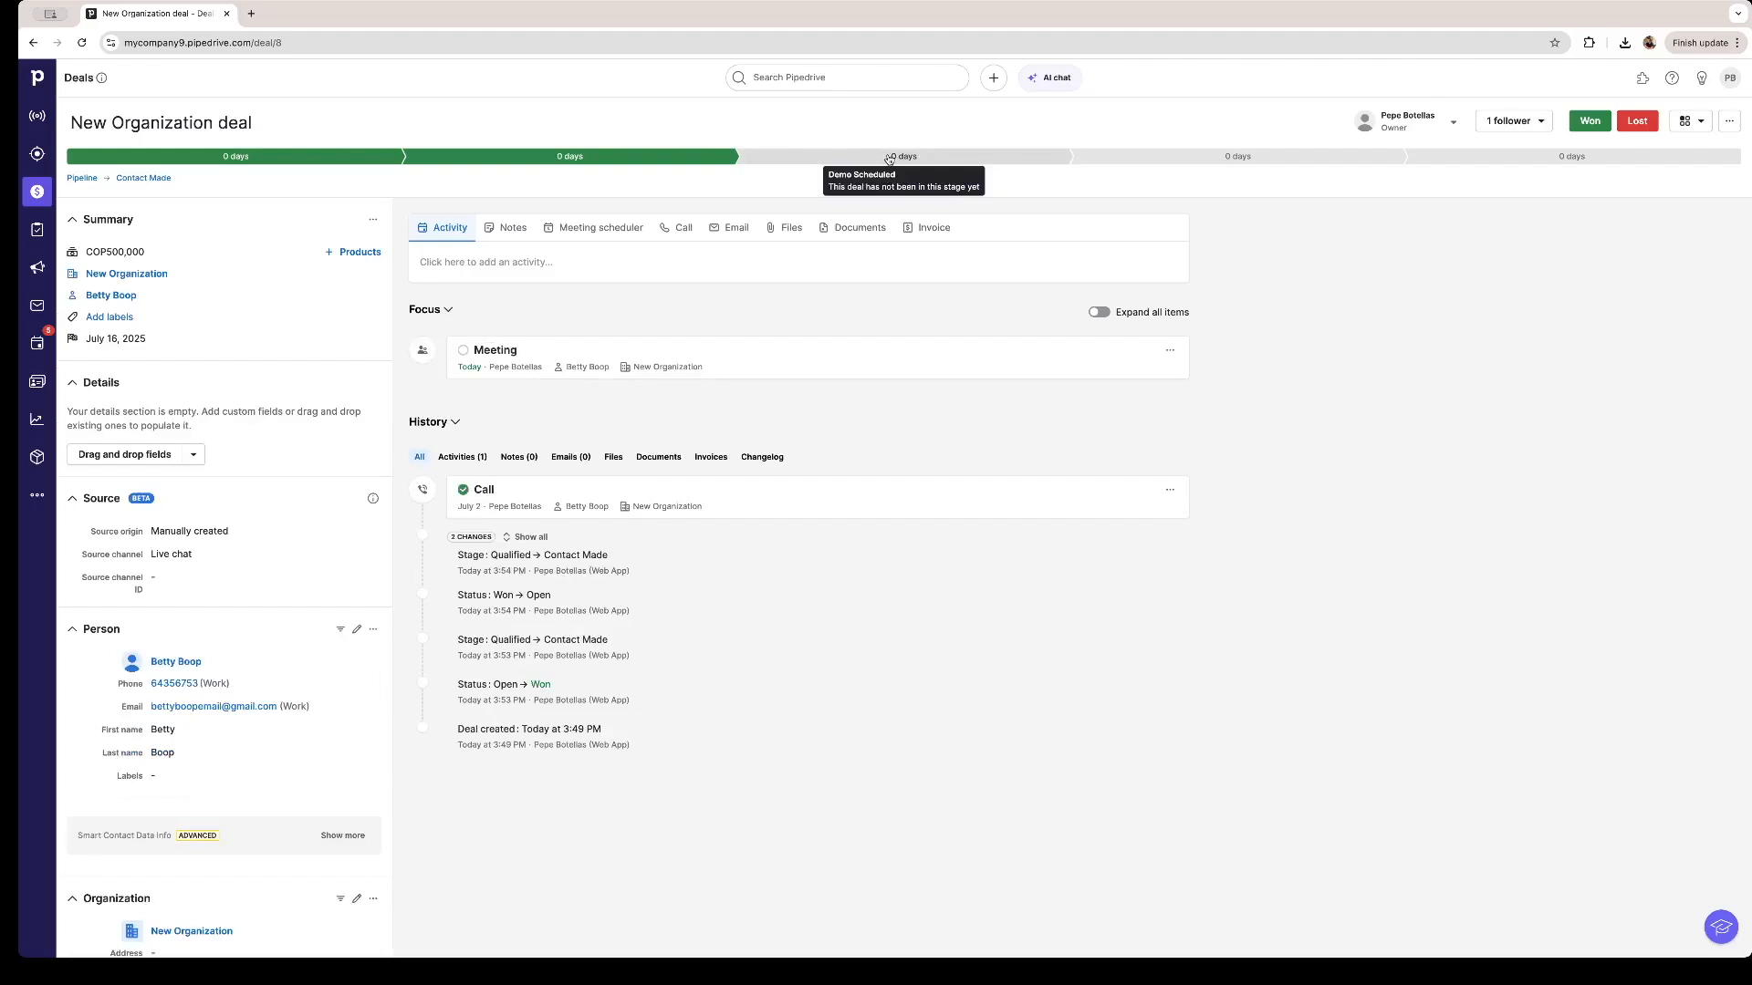
left_click(889, 157)
left_click(38, 192)
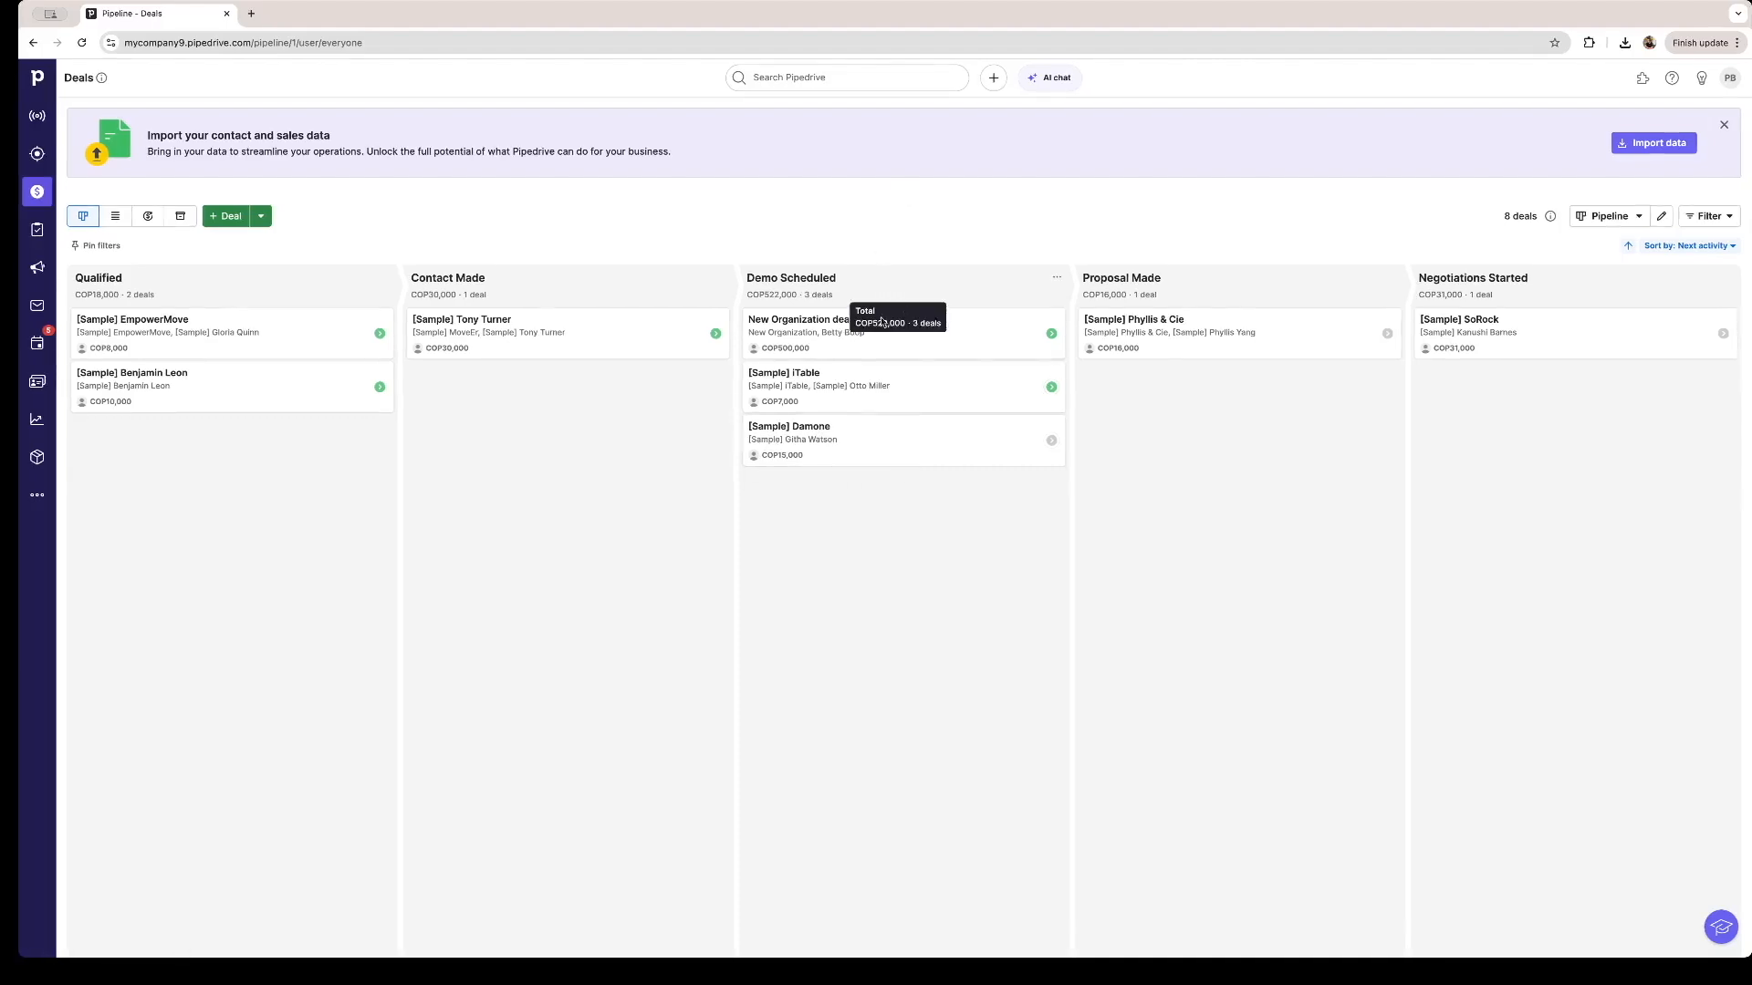
Open the New Organization deal from the Demo Scheduled stage and mark it as won.
left_click(849, 324)
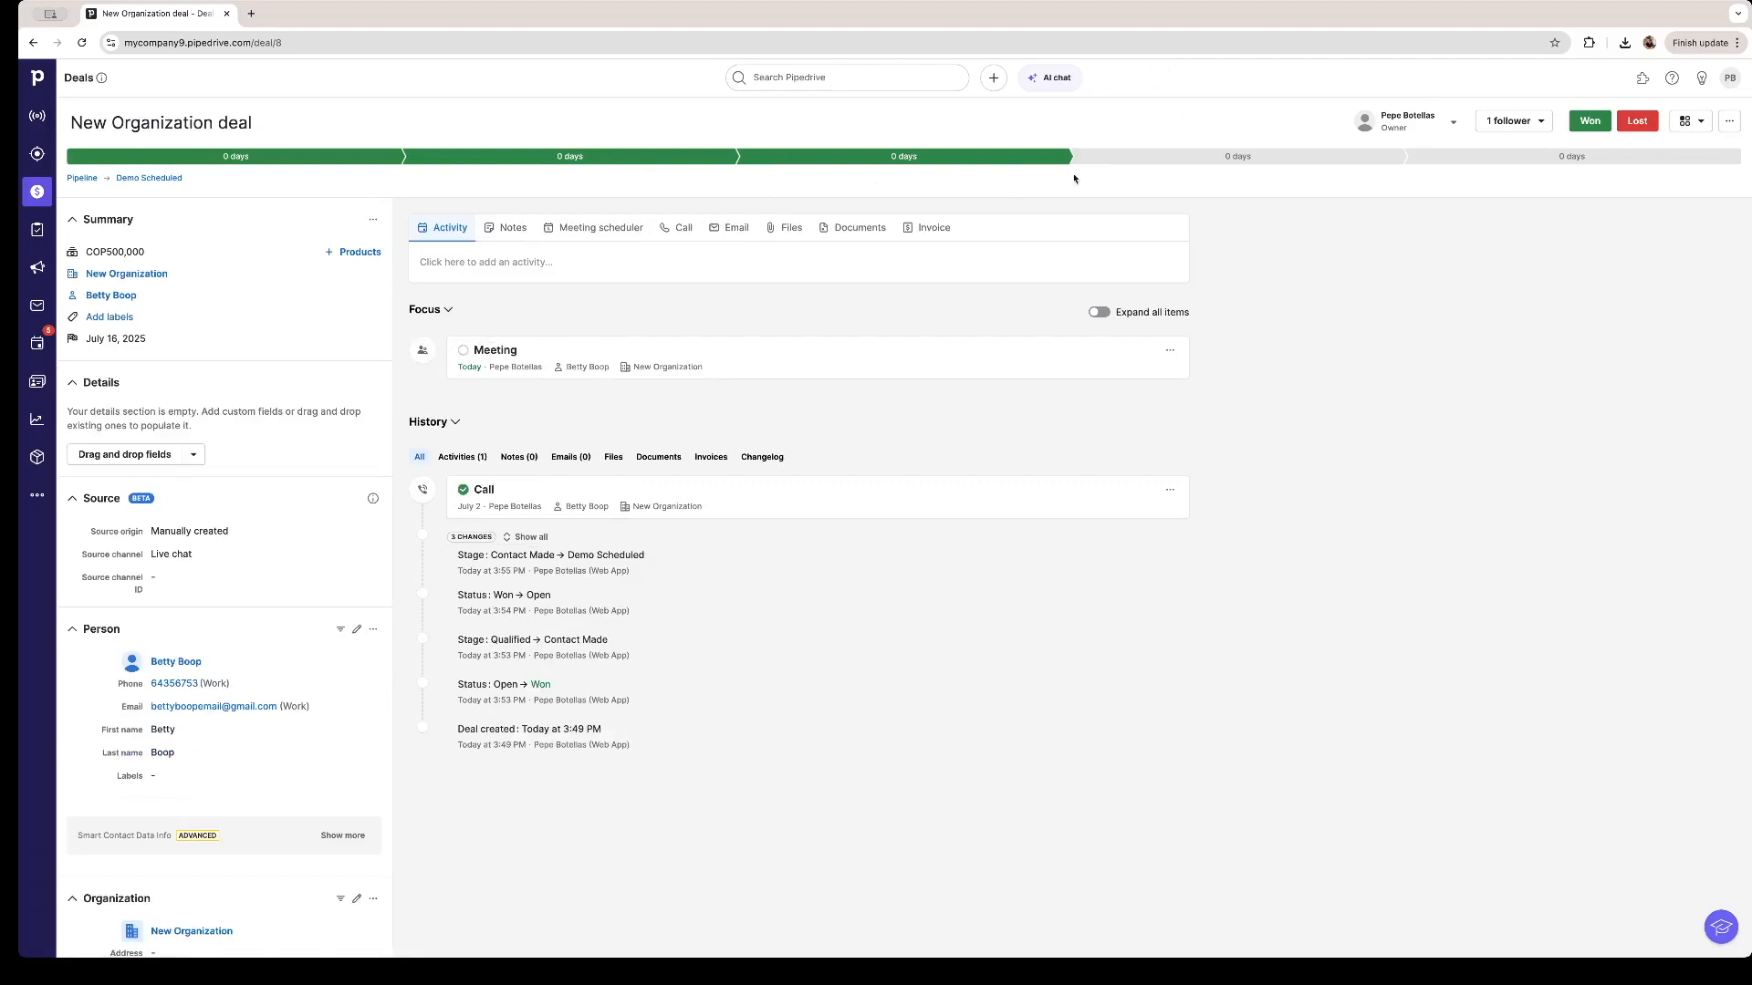
left_click(1588, 124)
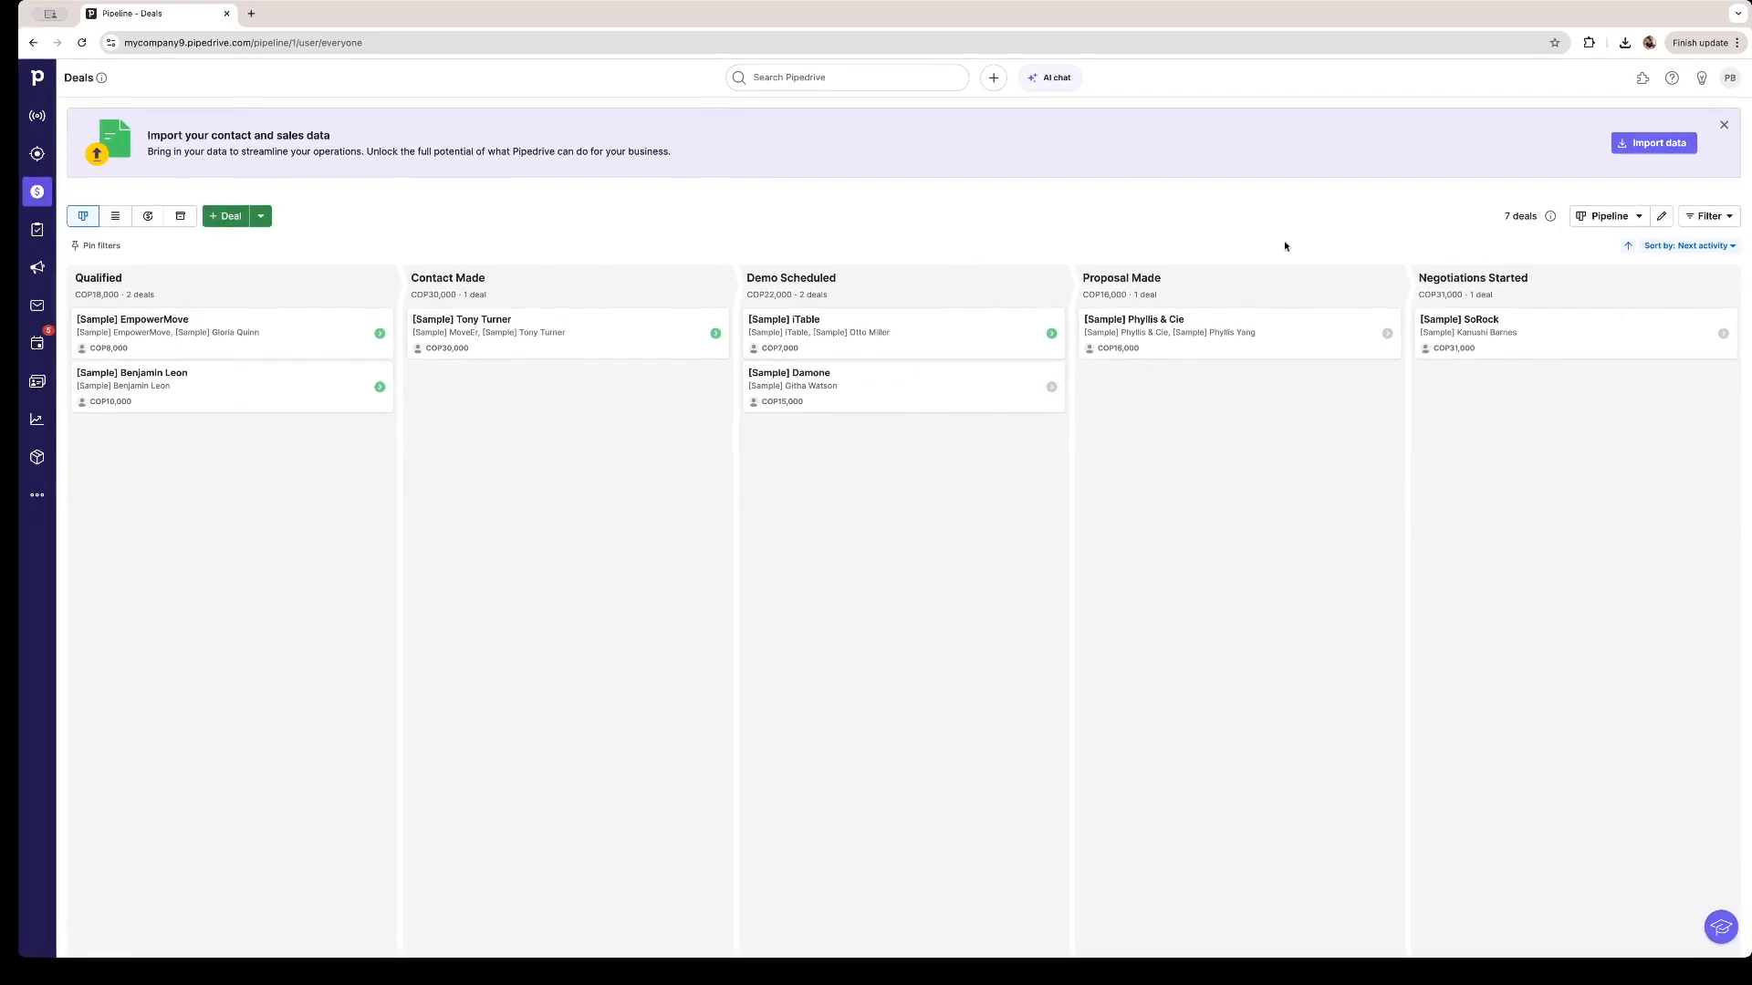
Find the won New Organization deal in the forecast view, open its details, and reopen it.
left_click(146, 216)
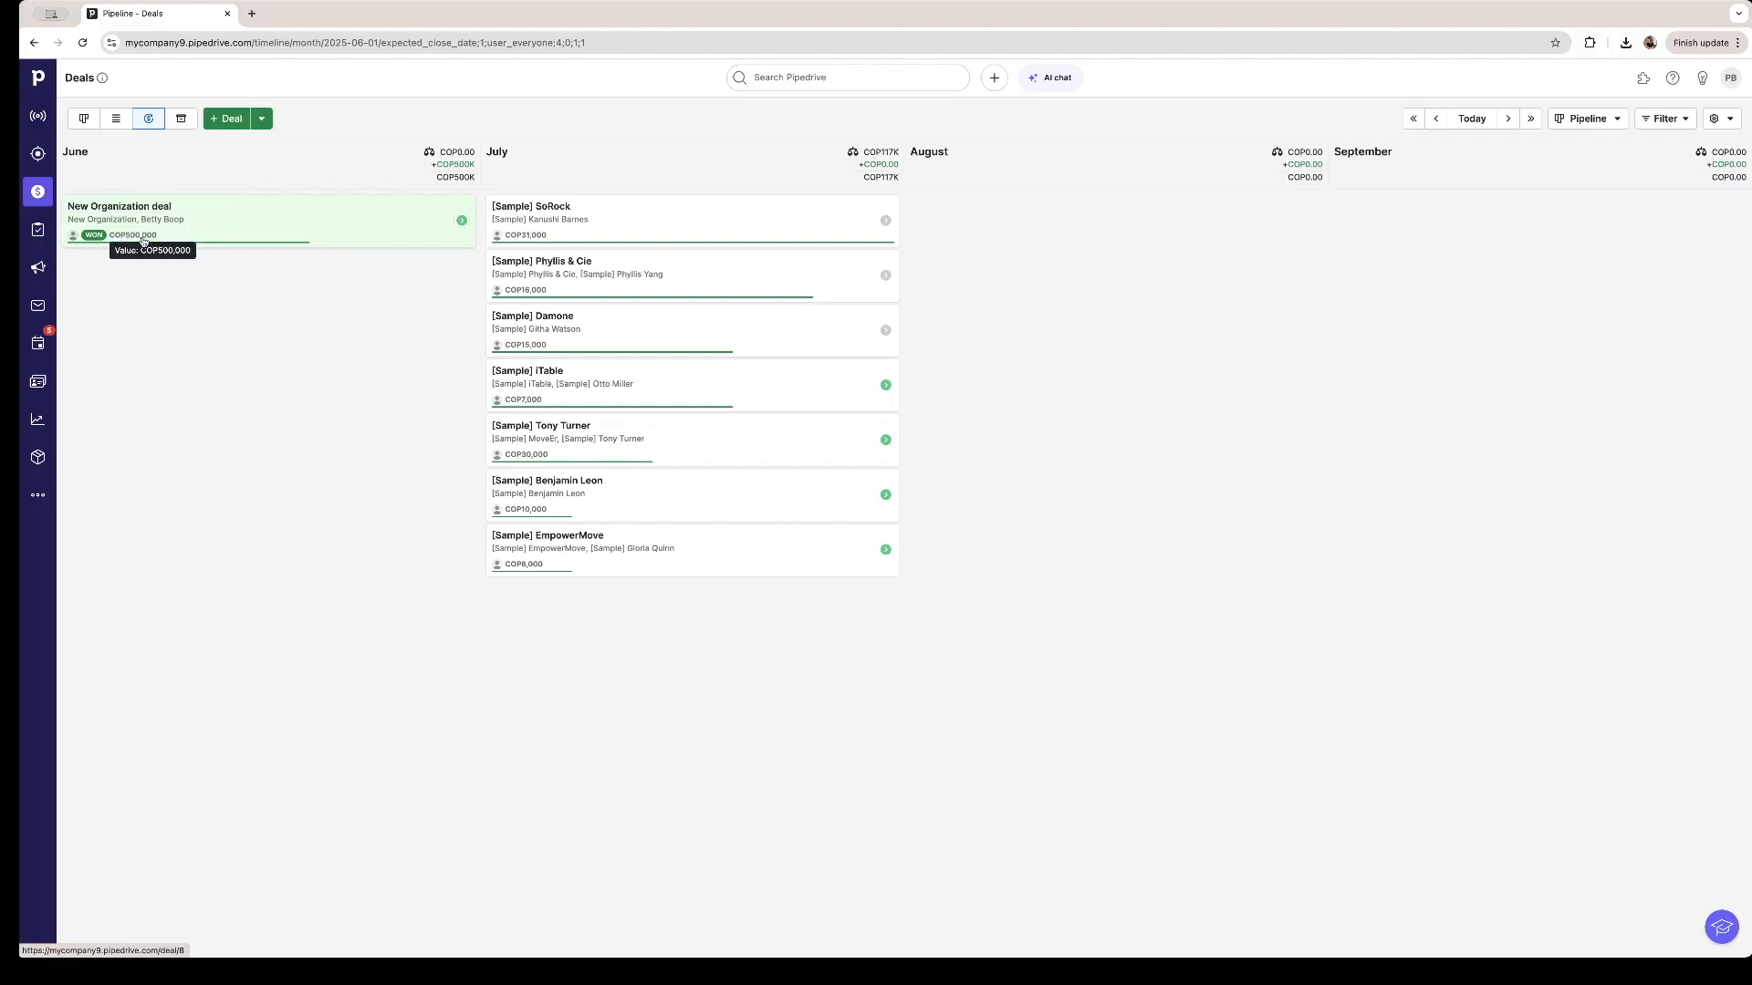
left_click(428, 228)
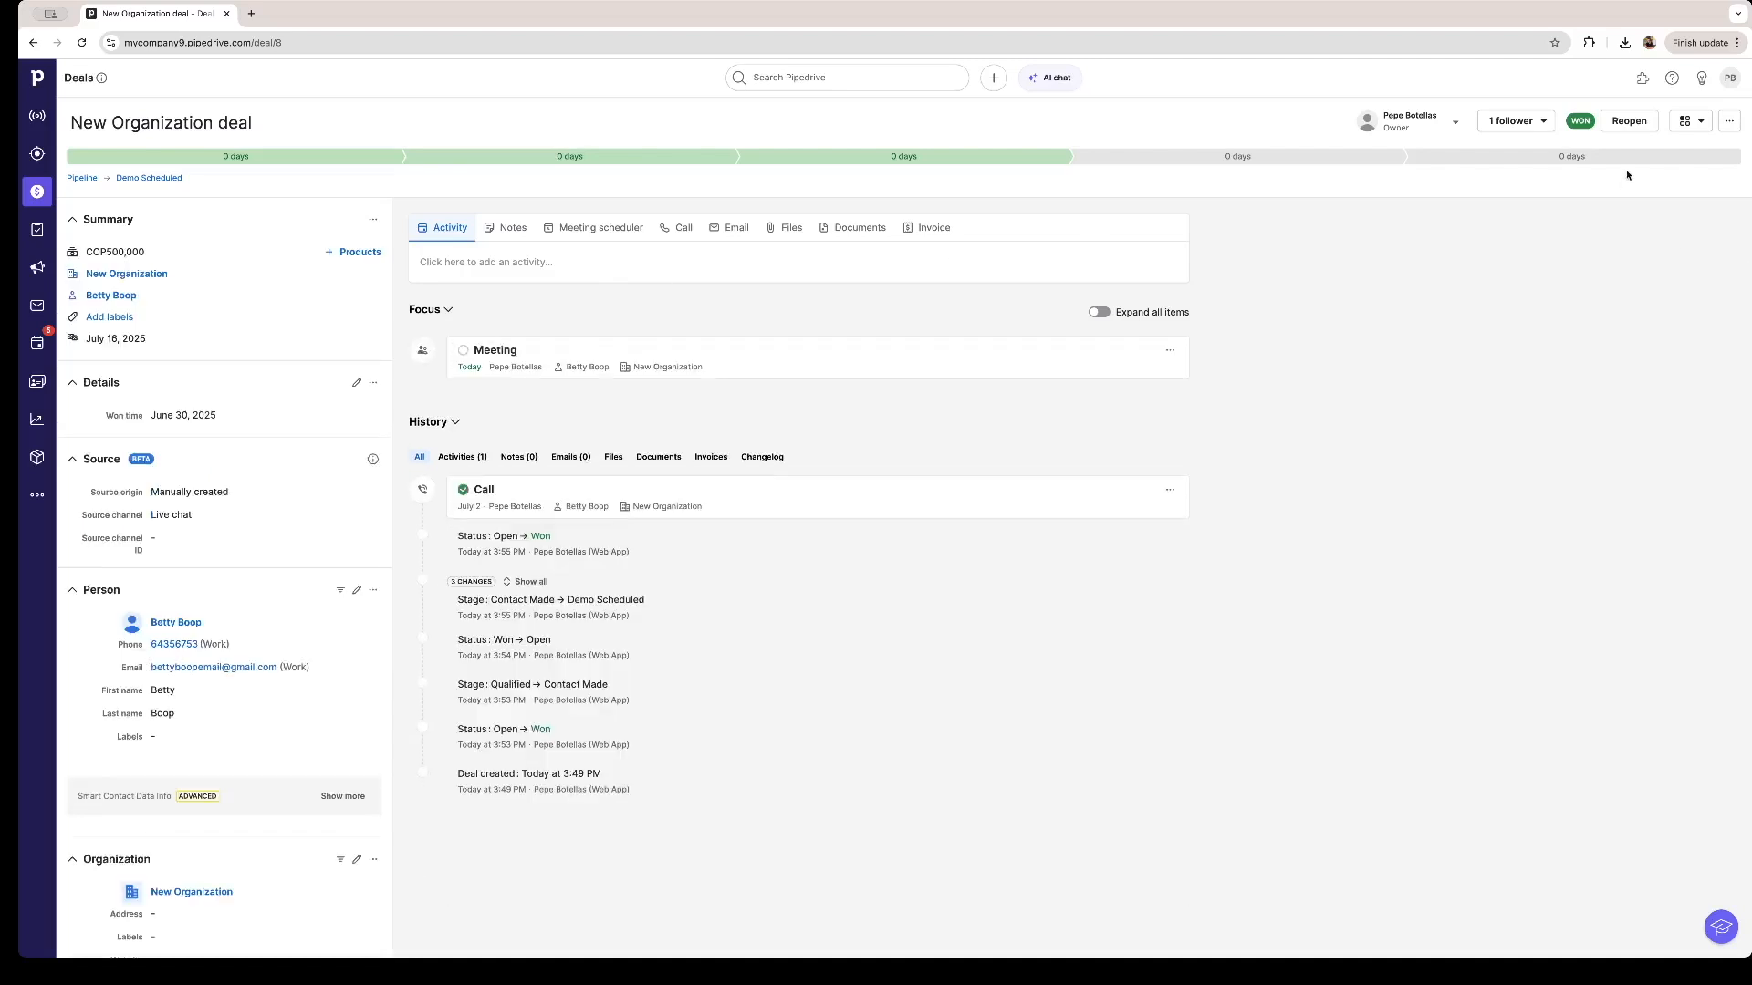
left_click(1630, 121)
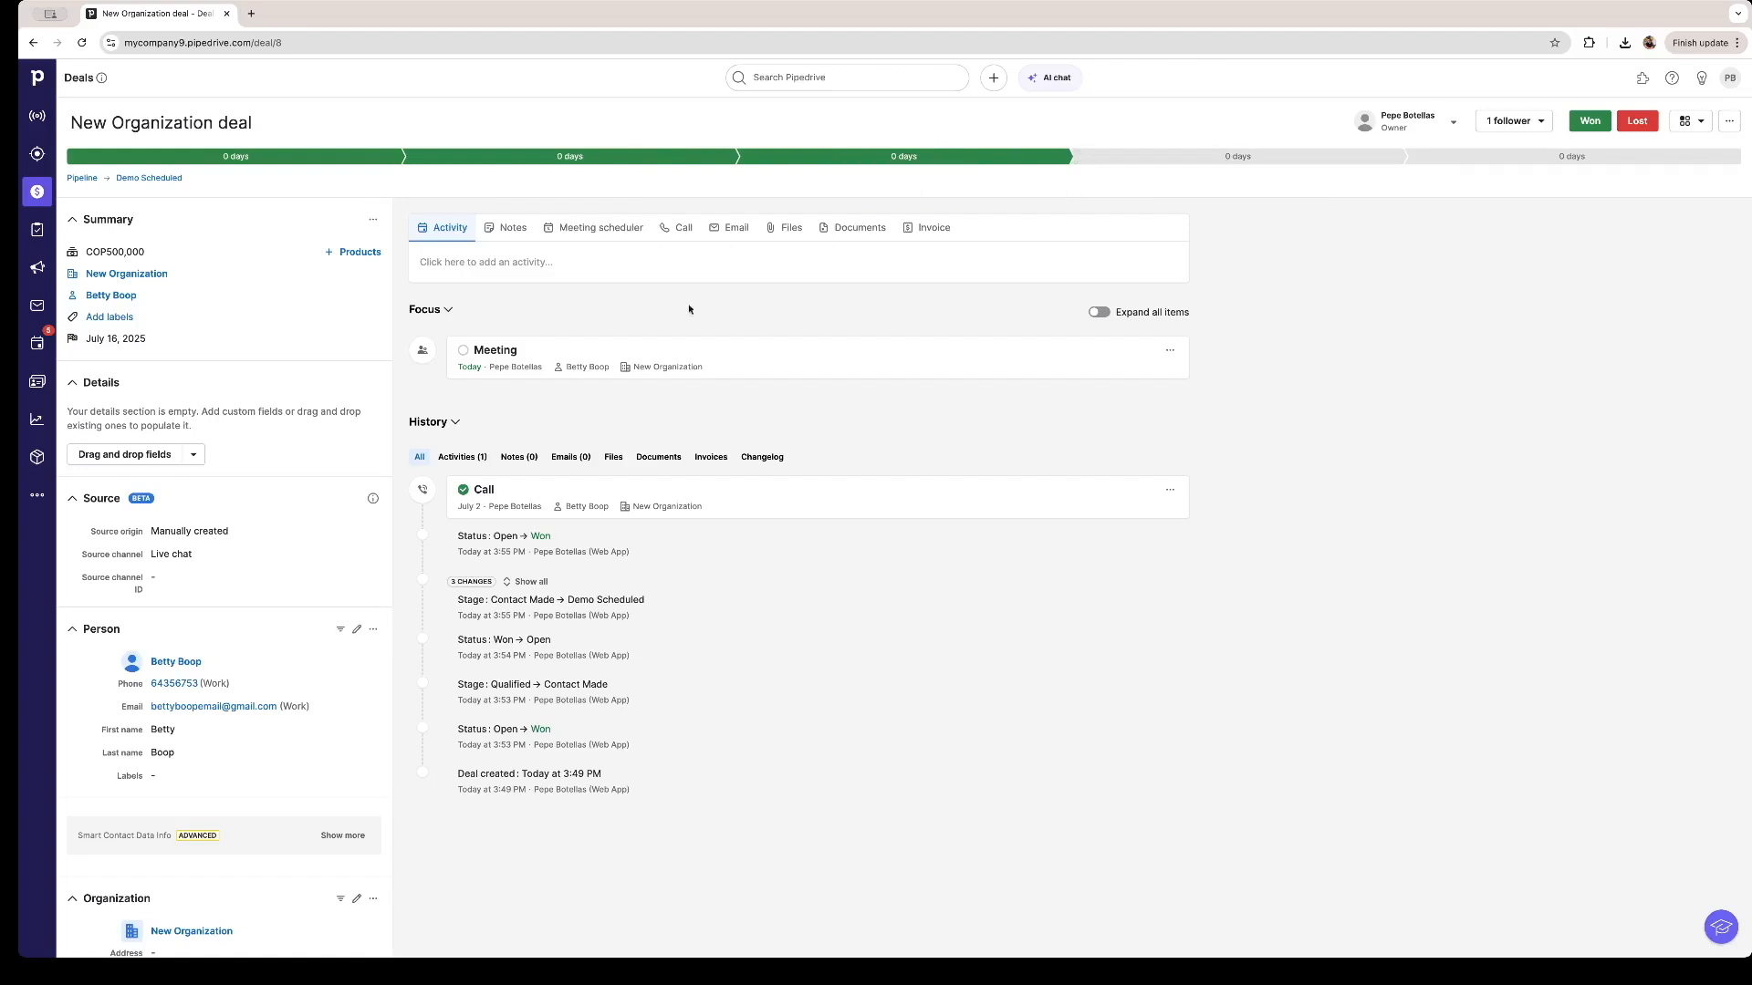
View the People contacts list and open the name of the New Organization contact for editing, leaving without saving.
left_click(37, 382)
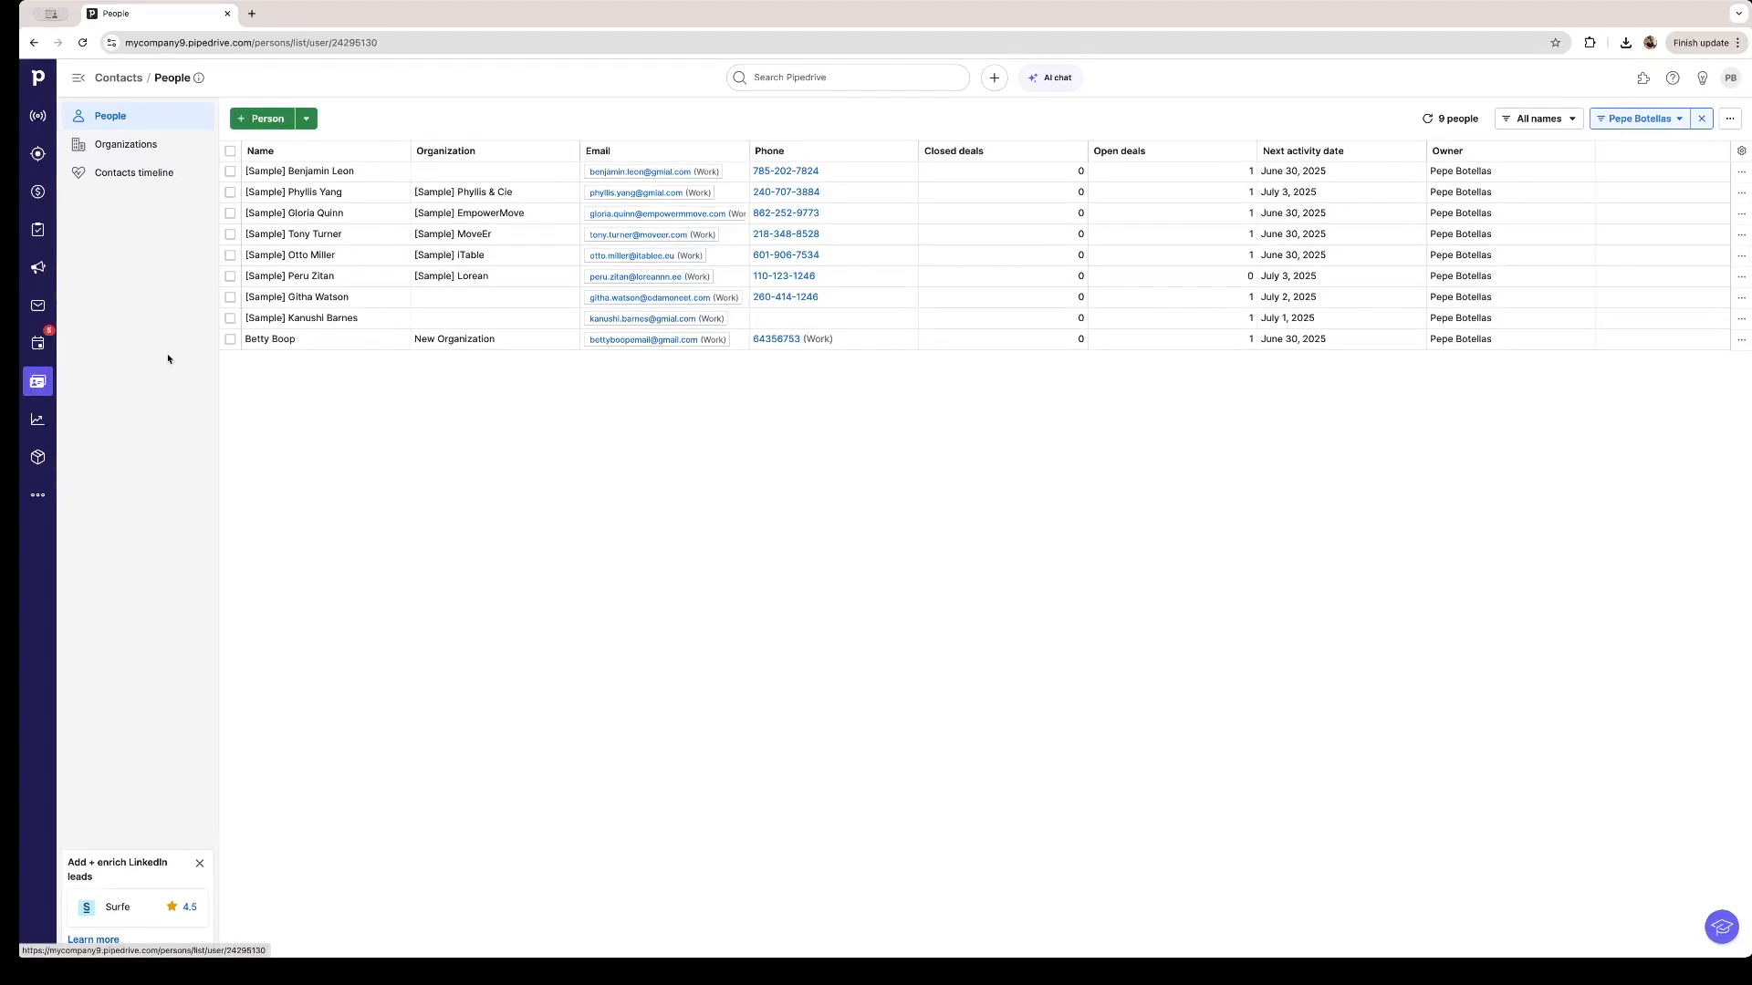
left_click(230, 171)
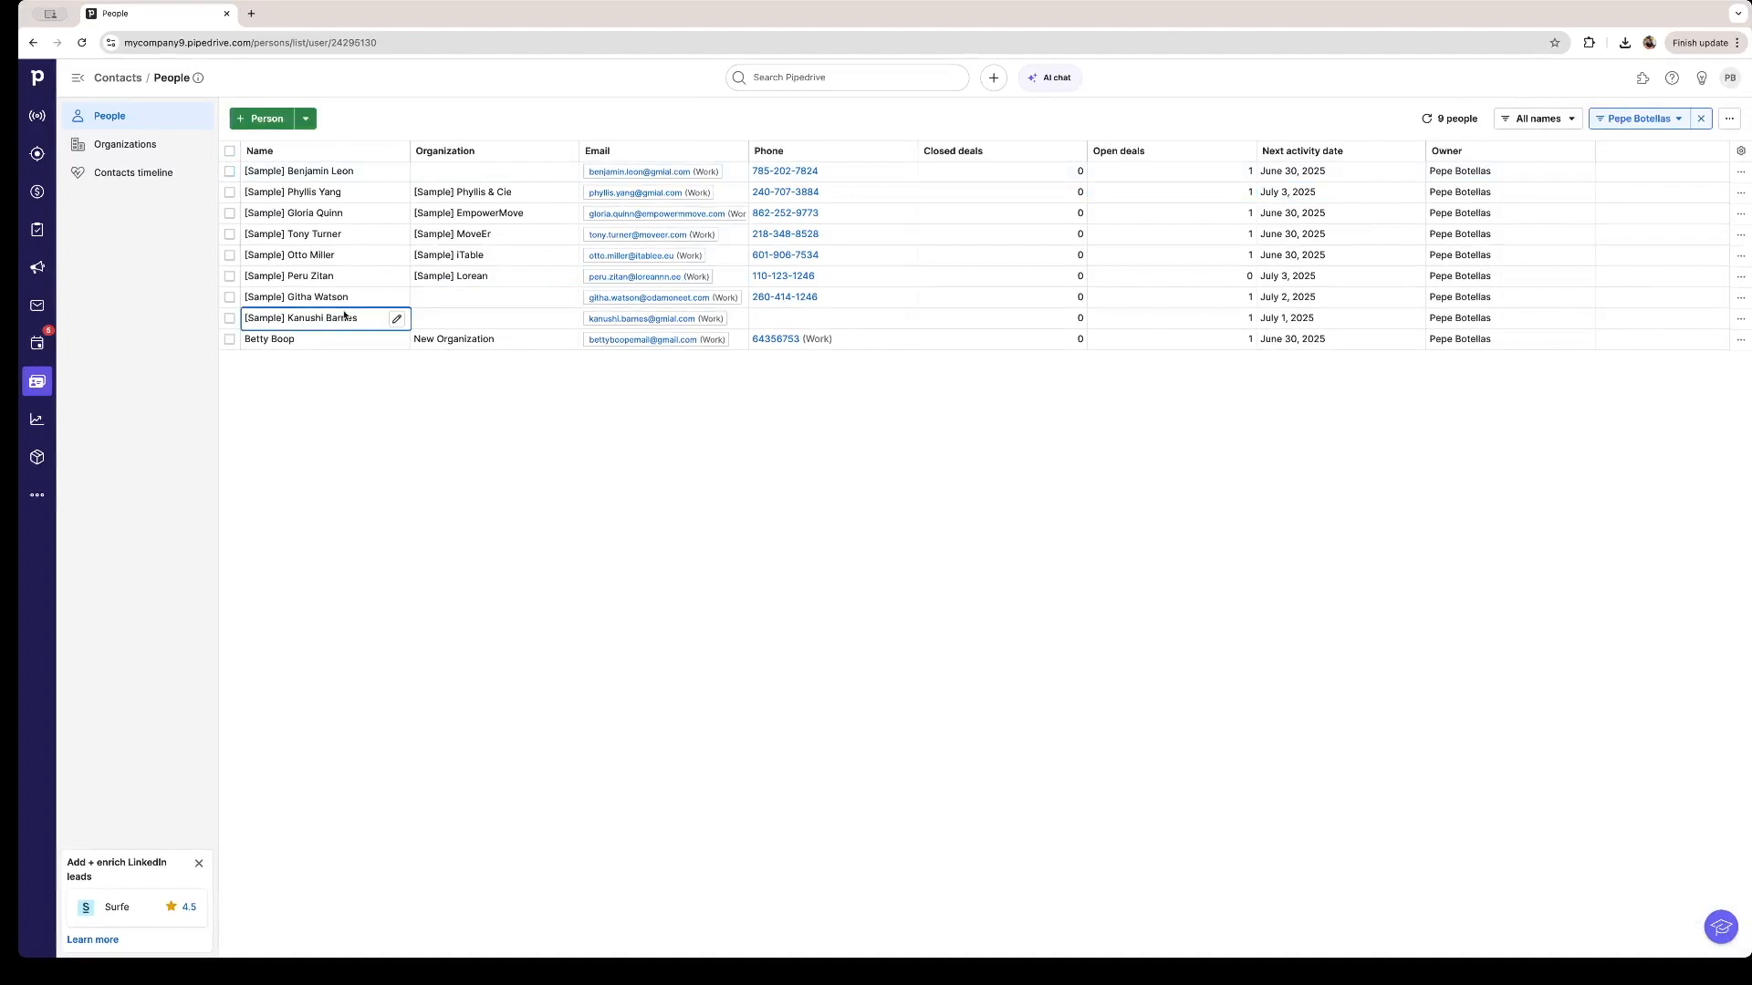
left_click(397, 339)
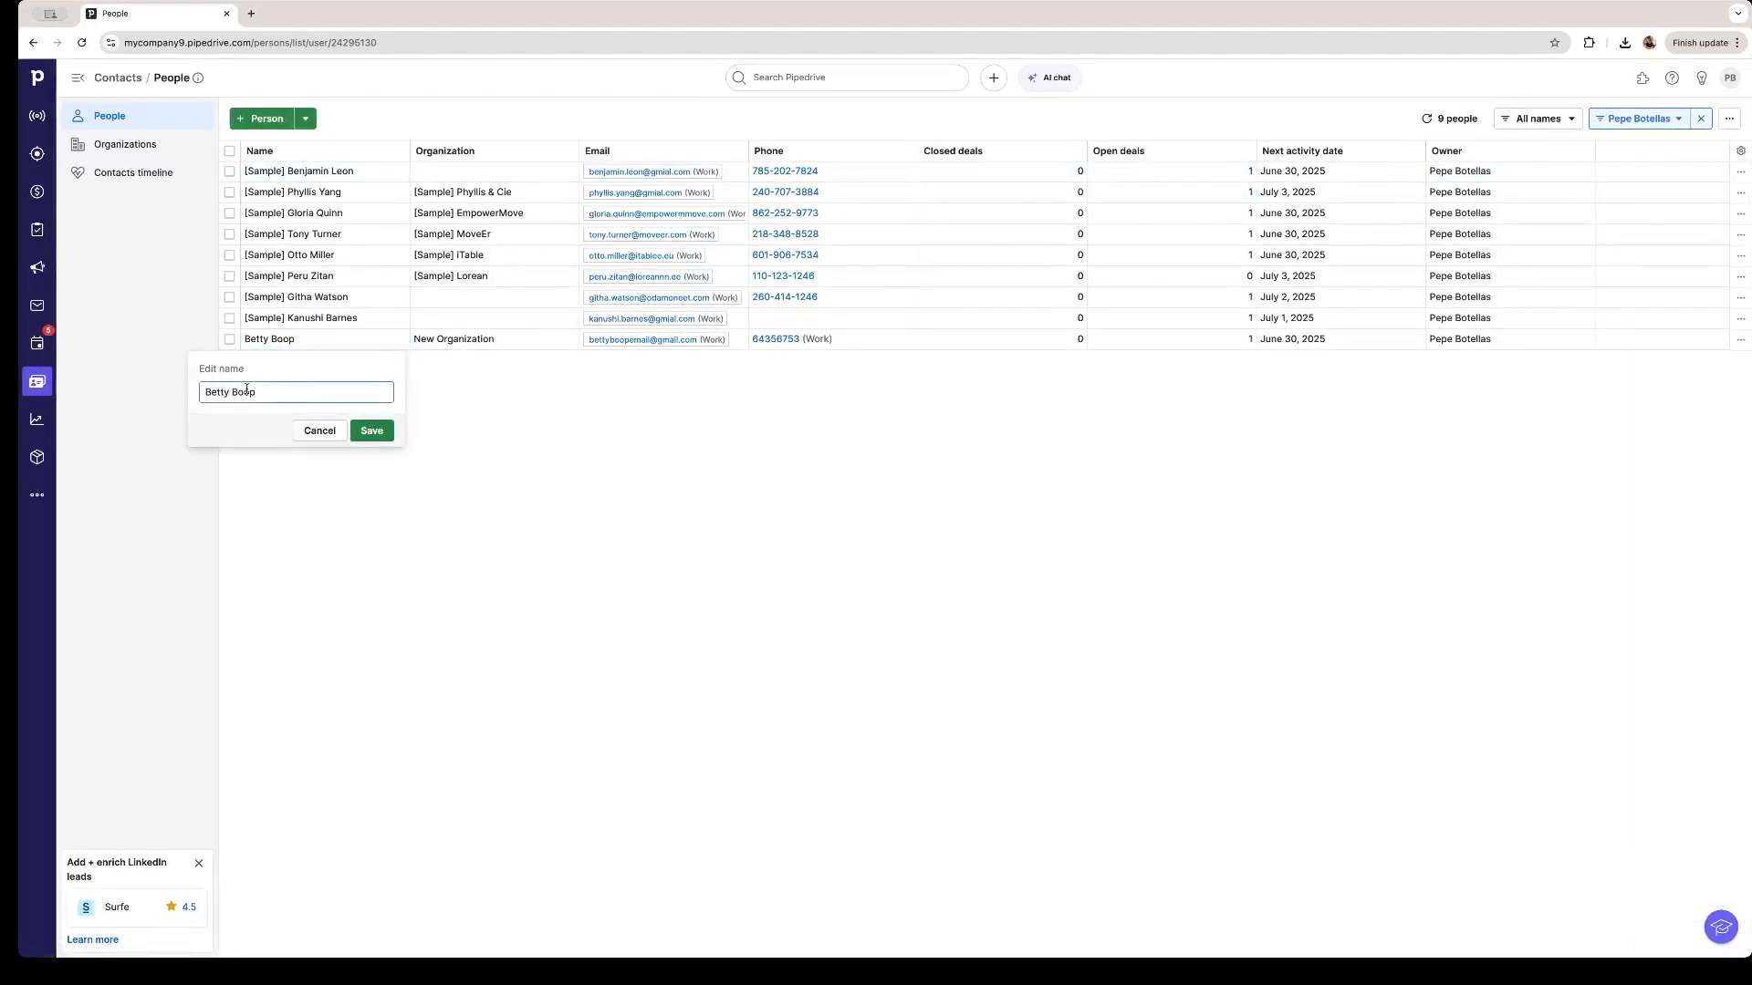
left_click(445, 390)
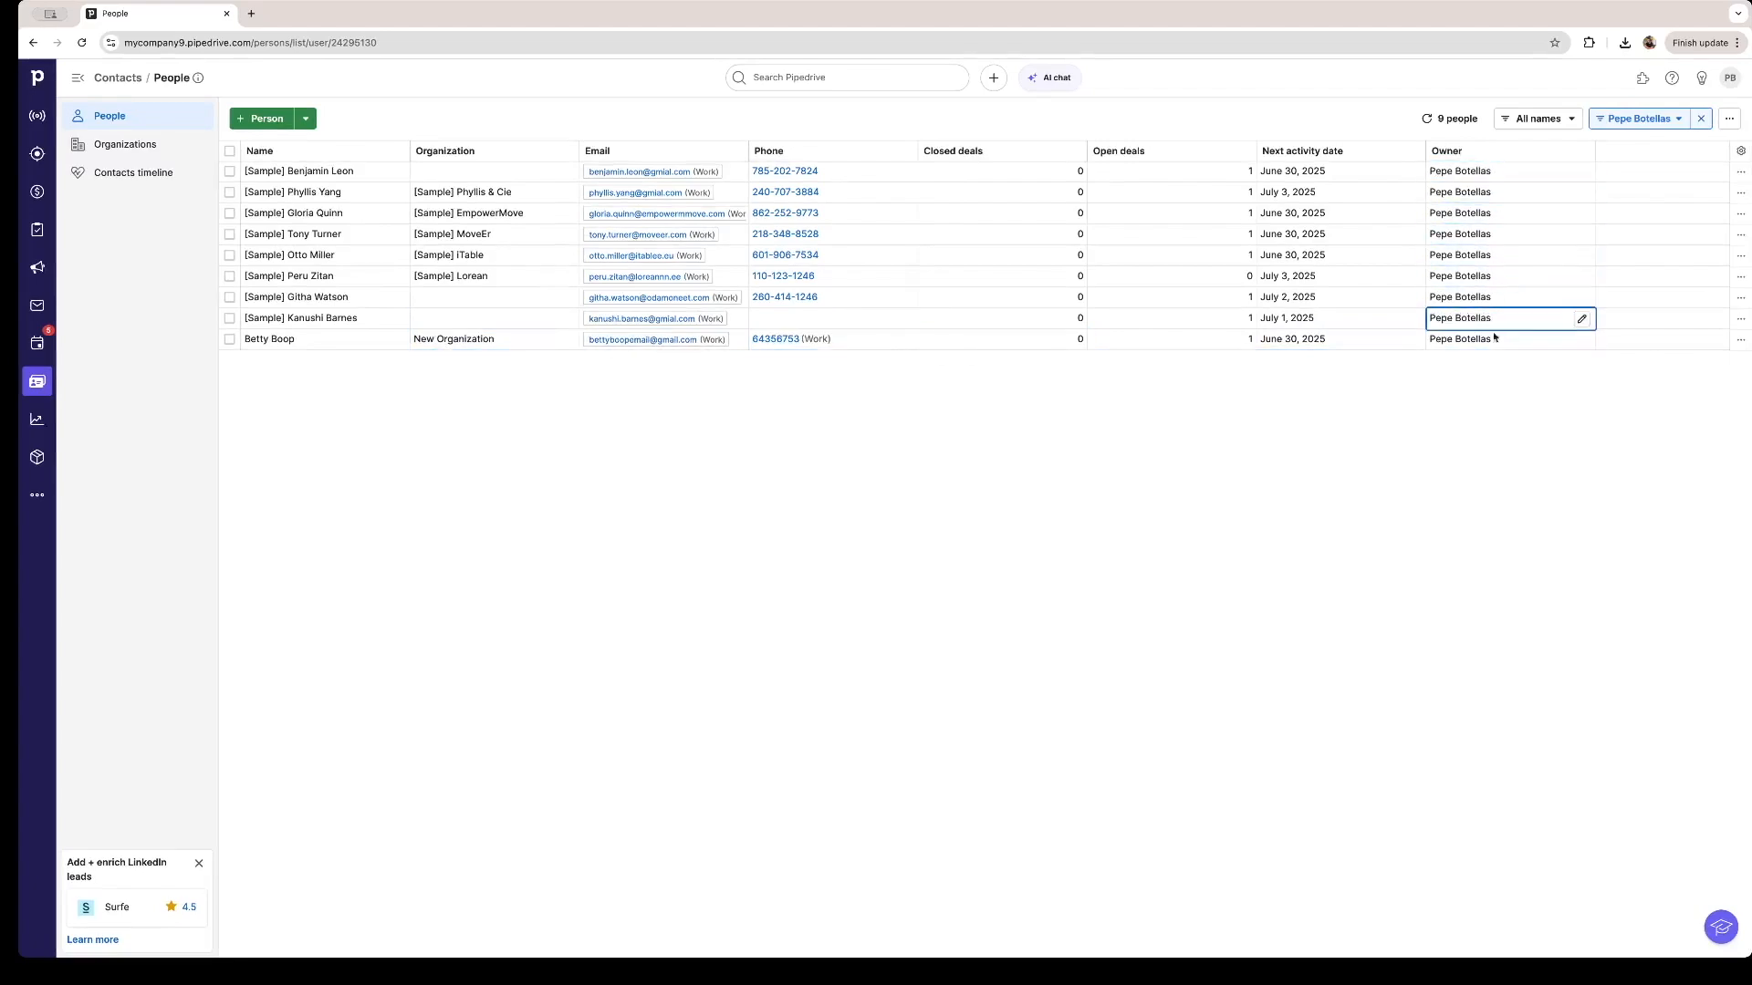
Add a new organization named Business to the Organizations contacts list and save it.
left_click(125, 144)
left_click(278, 119)
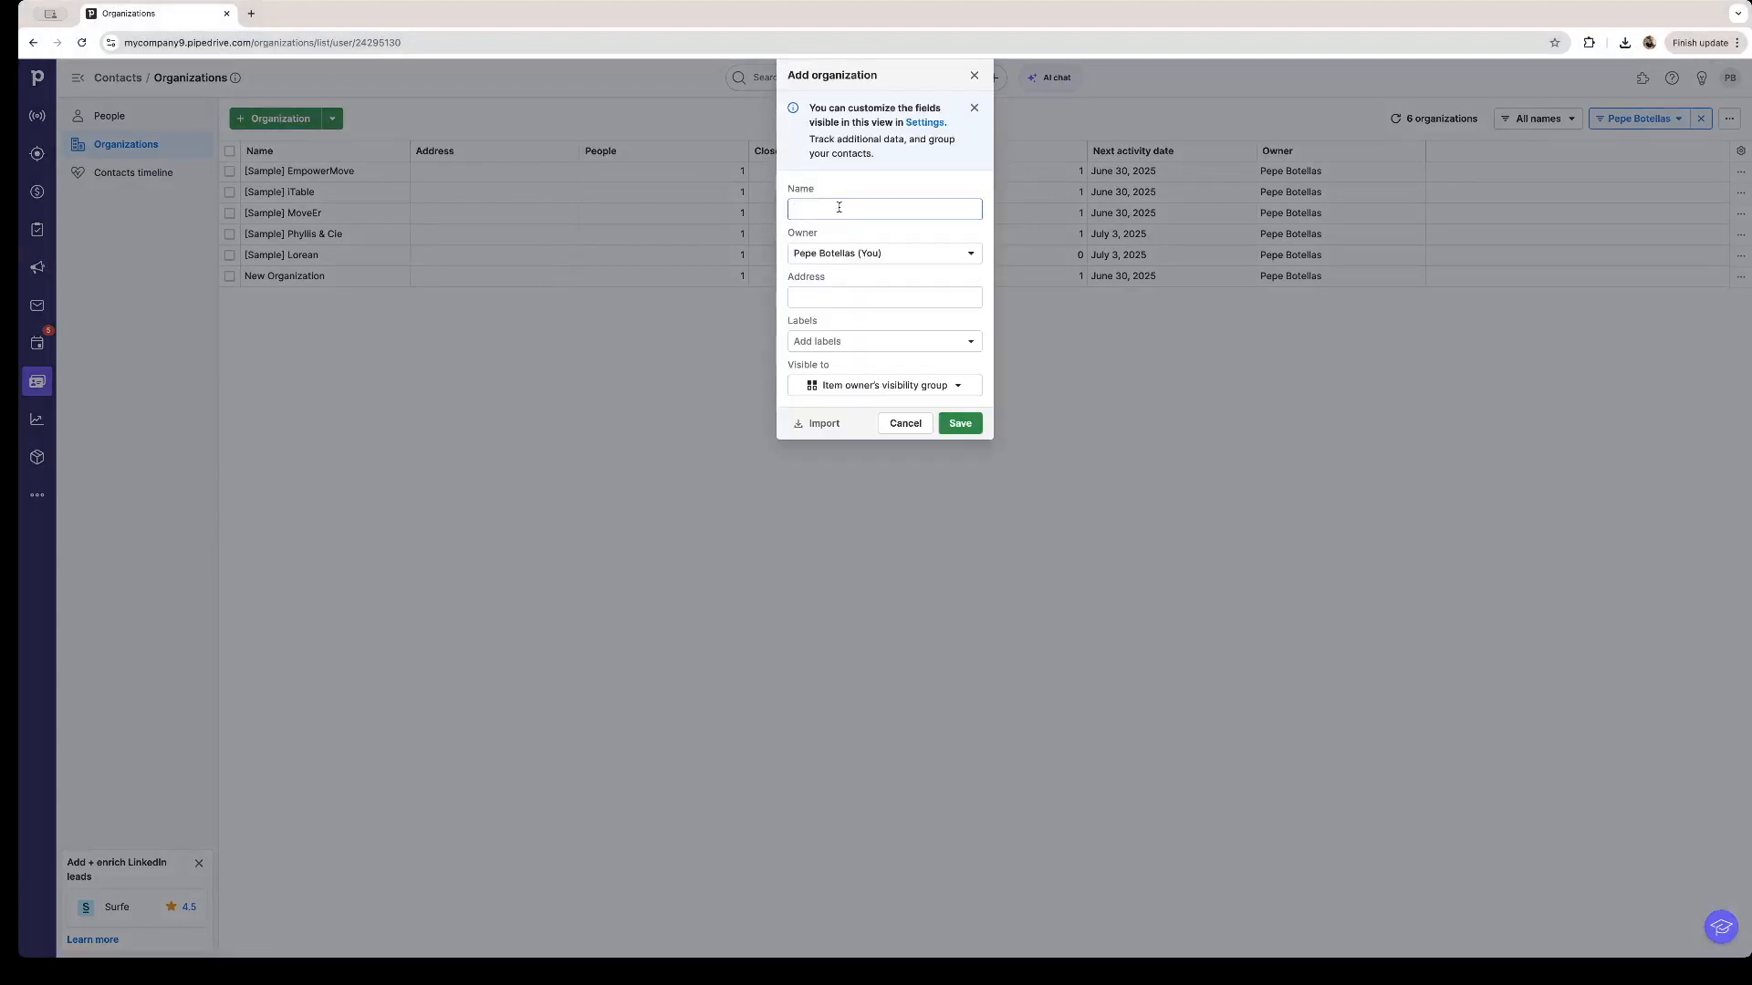
type("Business")
key("Return")
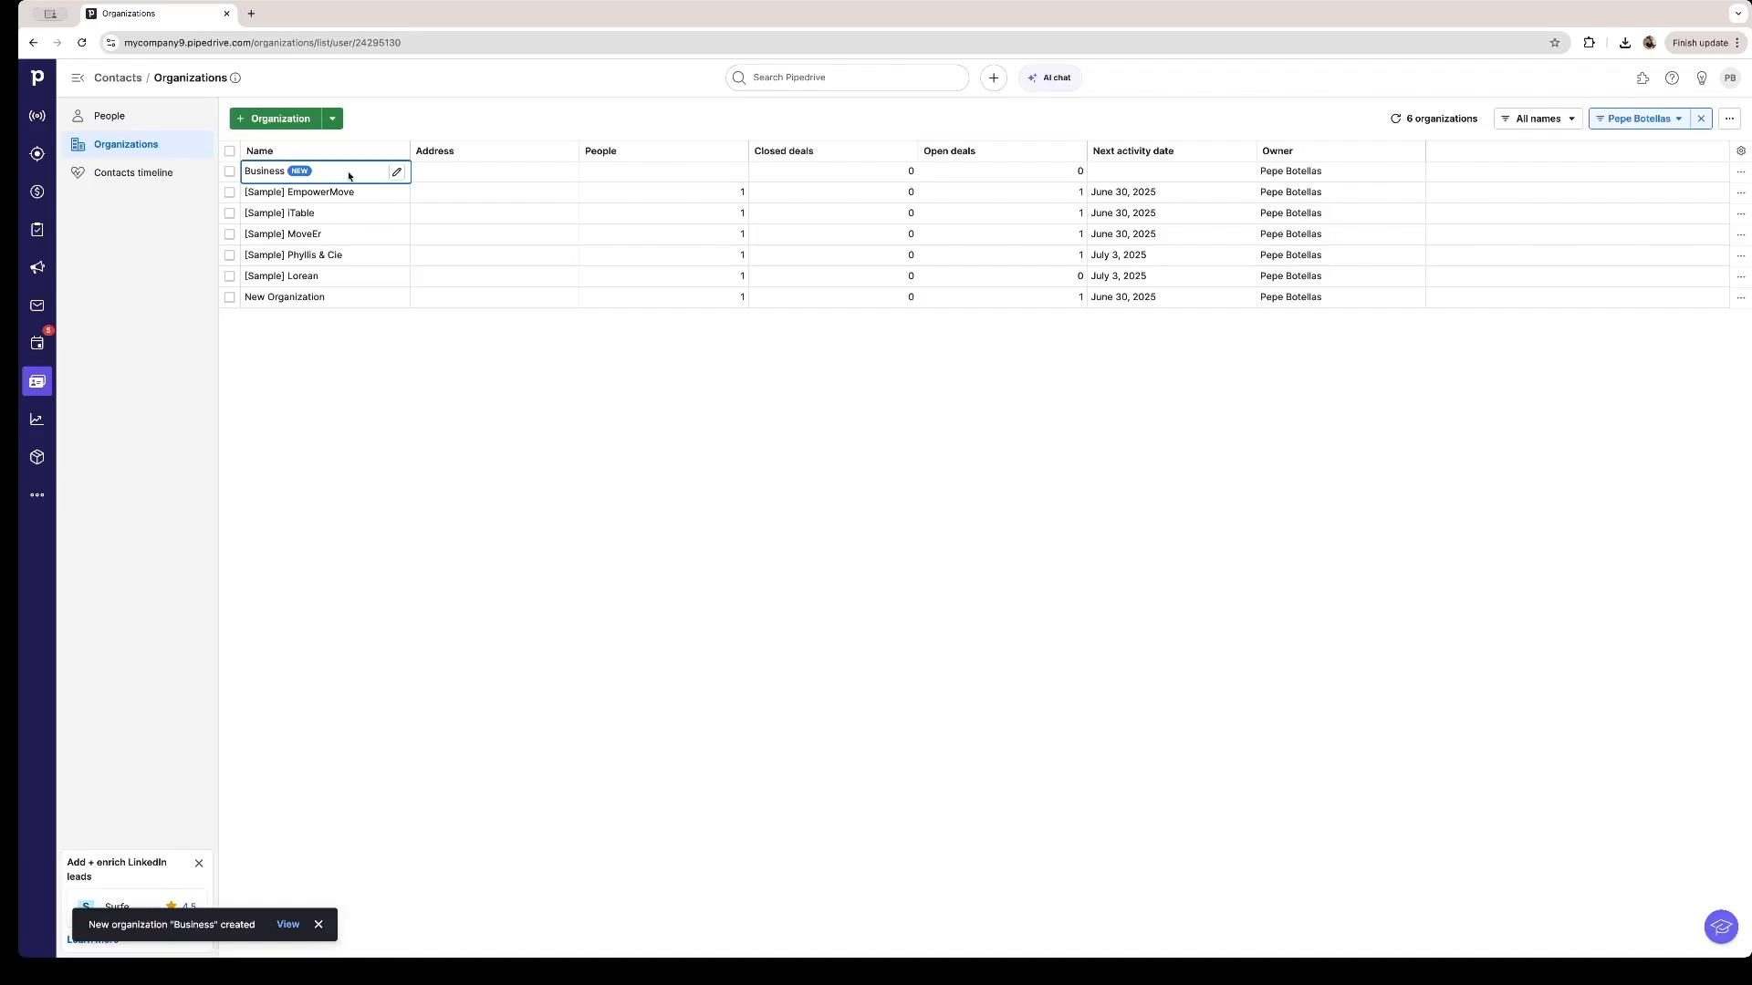
In the People list, change the organization of the New Organization contact to the existing Business organization and save.
left_click(110, 116)
left_click(686, 478)
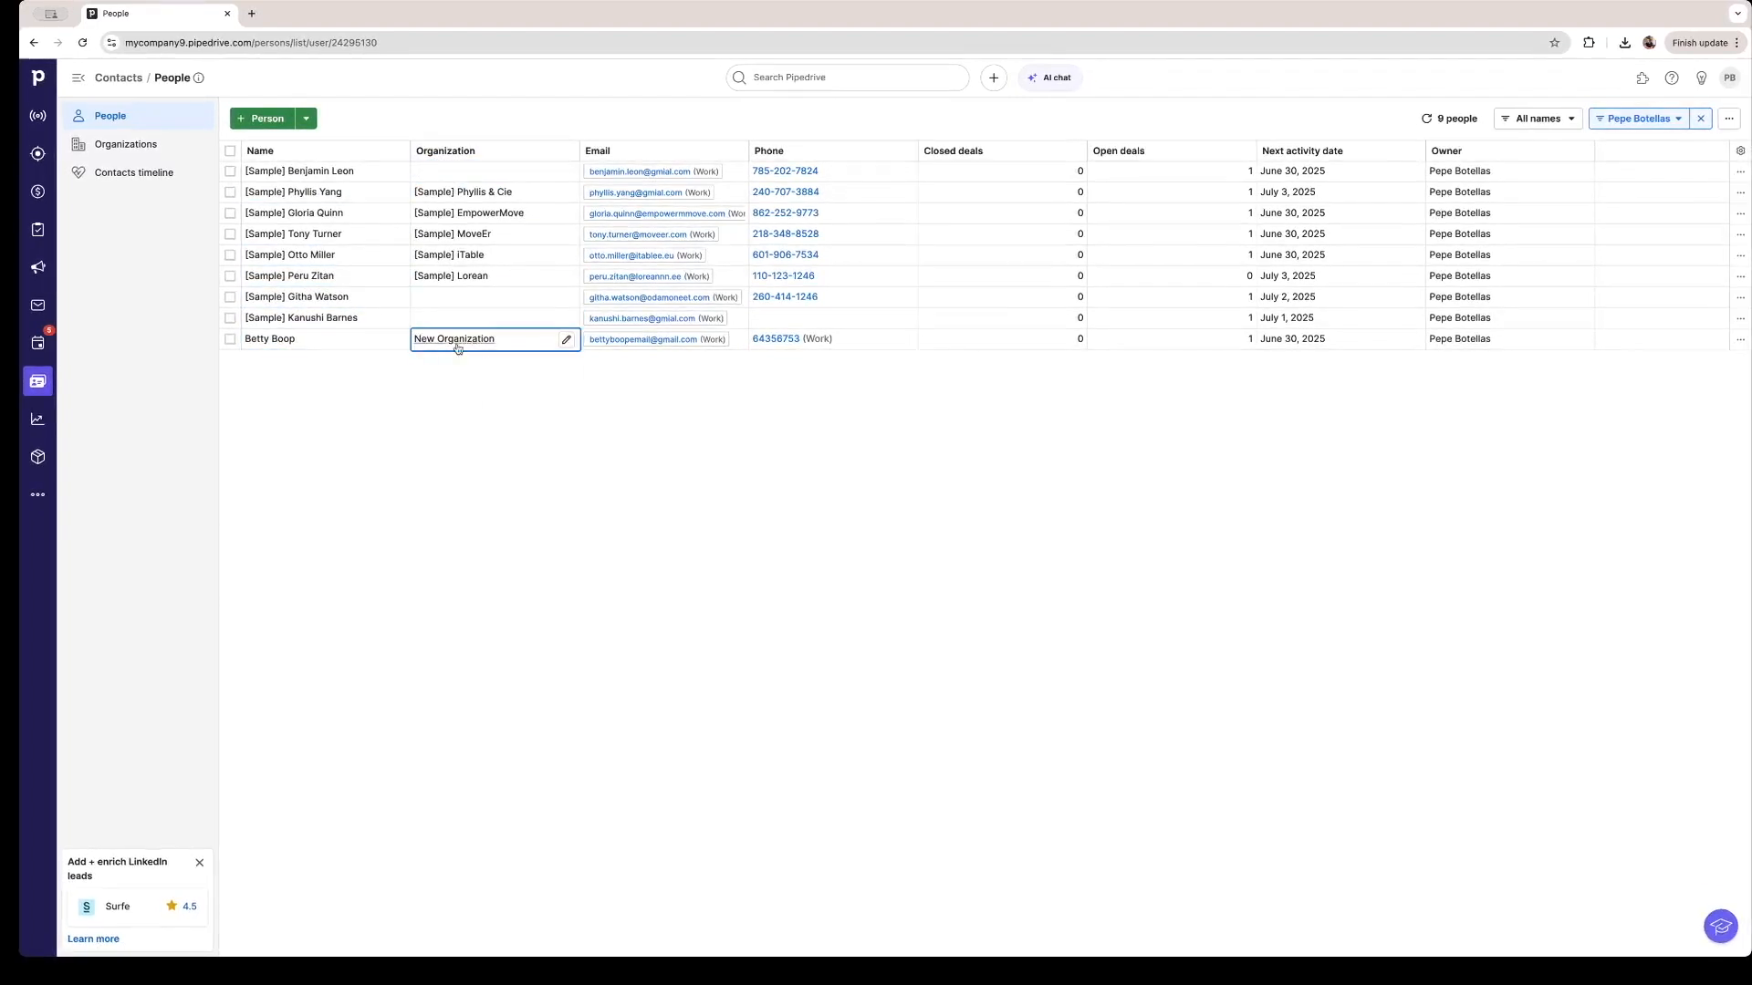
left_click(566, 340)
left_click_drag(470, 400, 390, 392)
key("BackSpace")
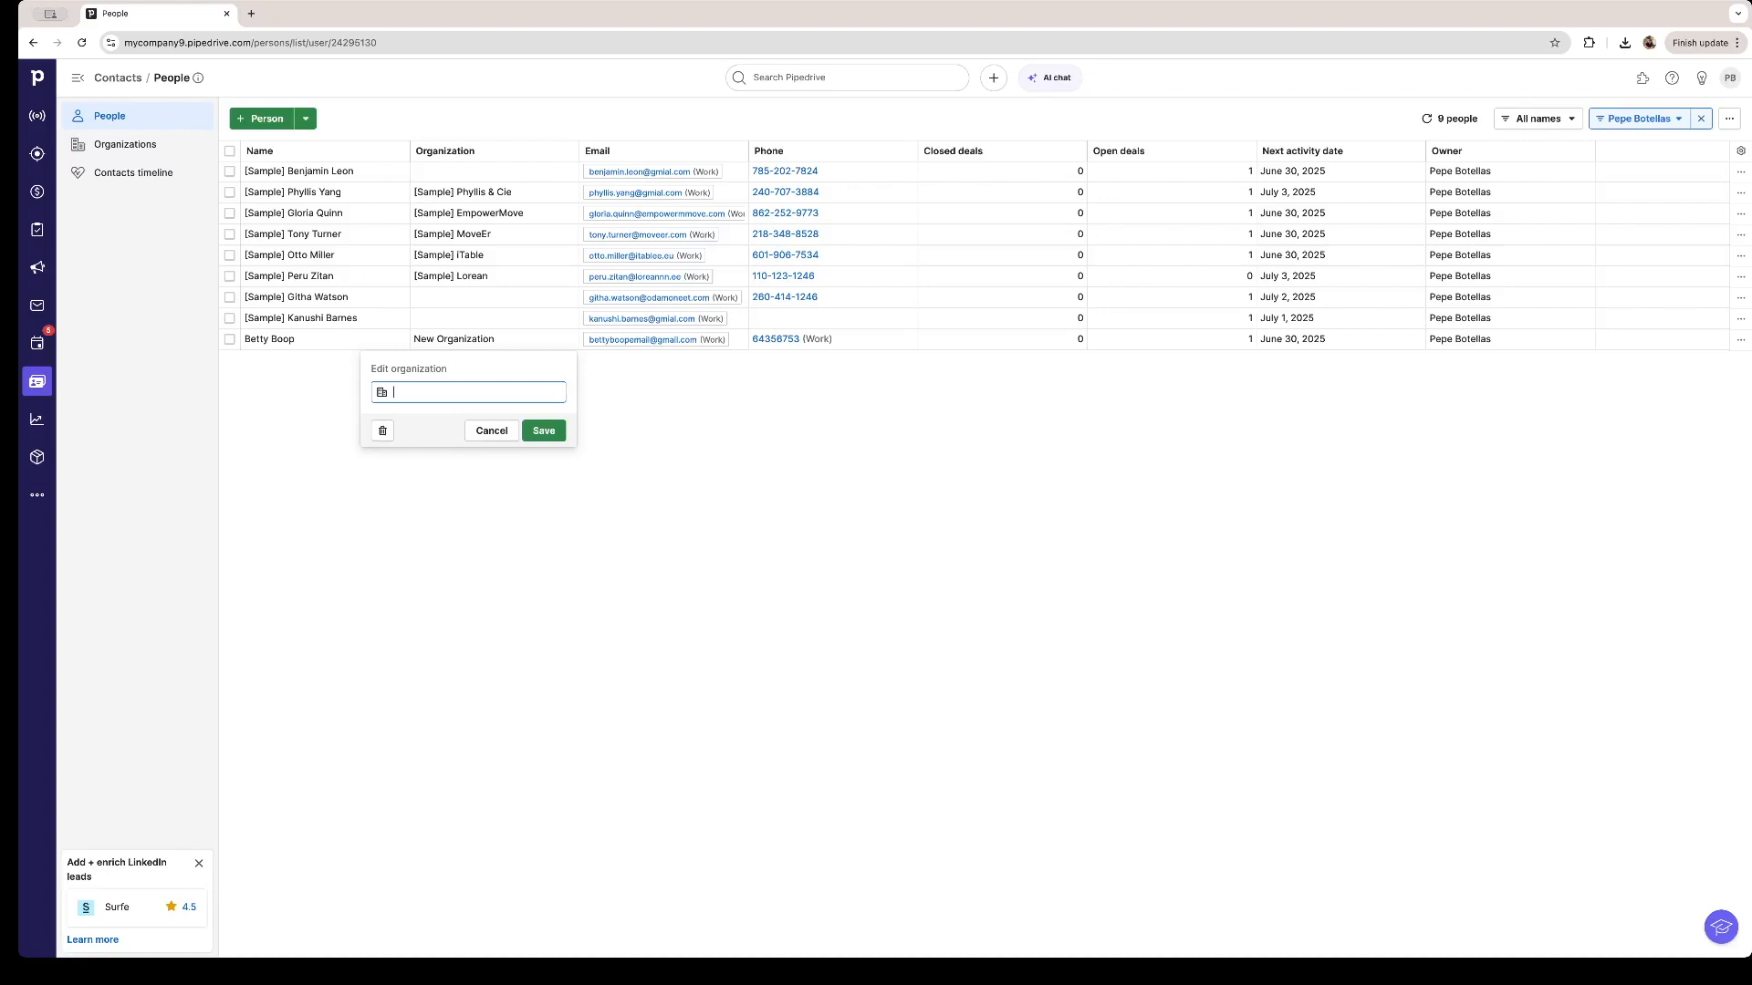
type("Business")
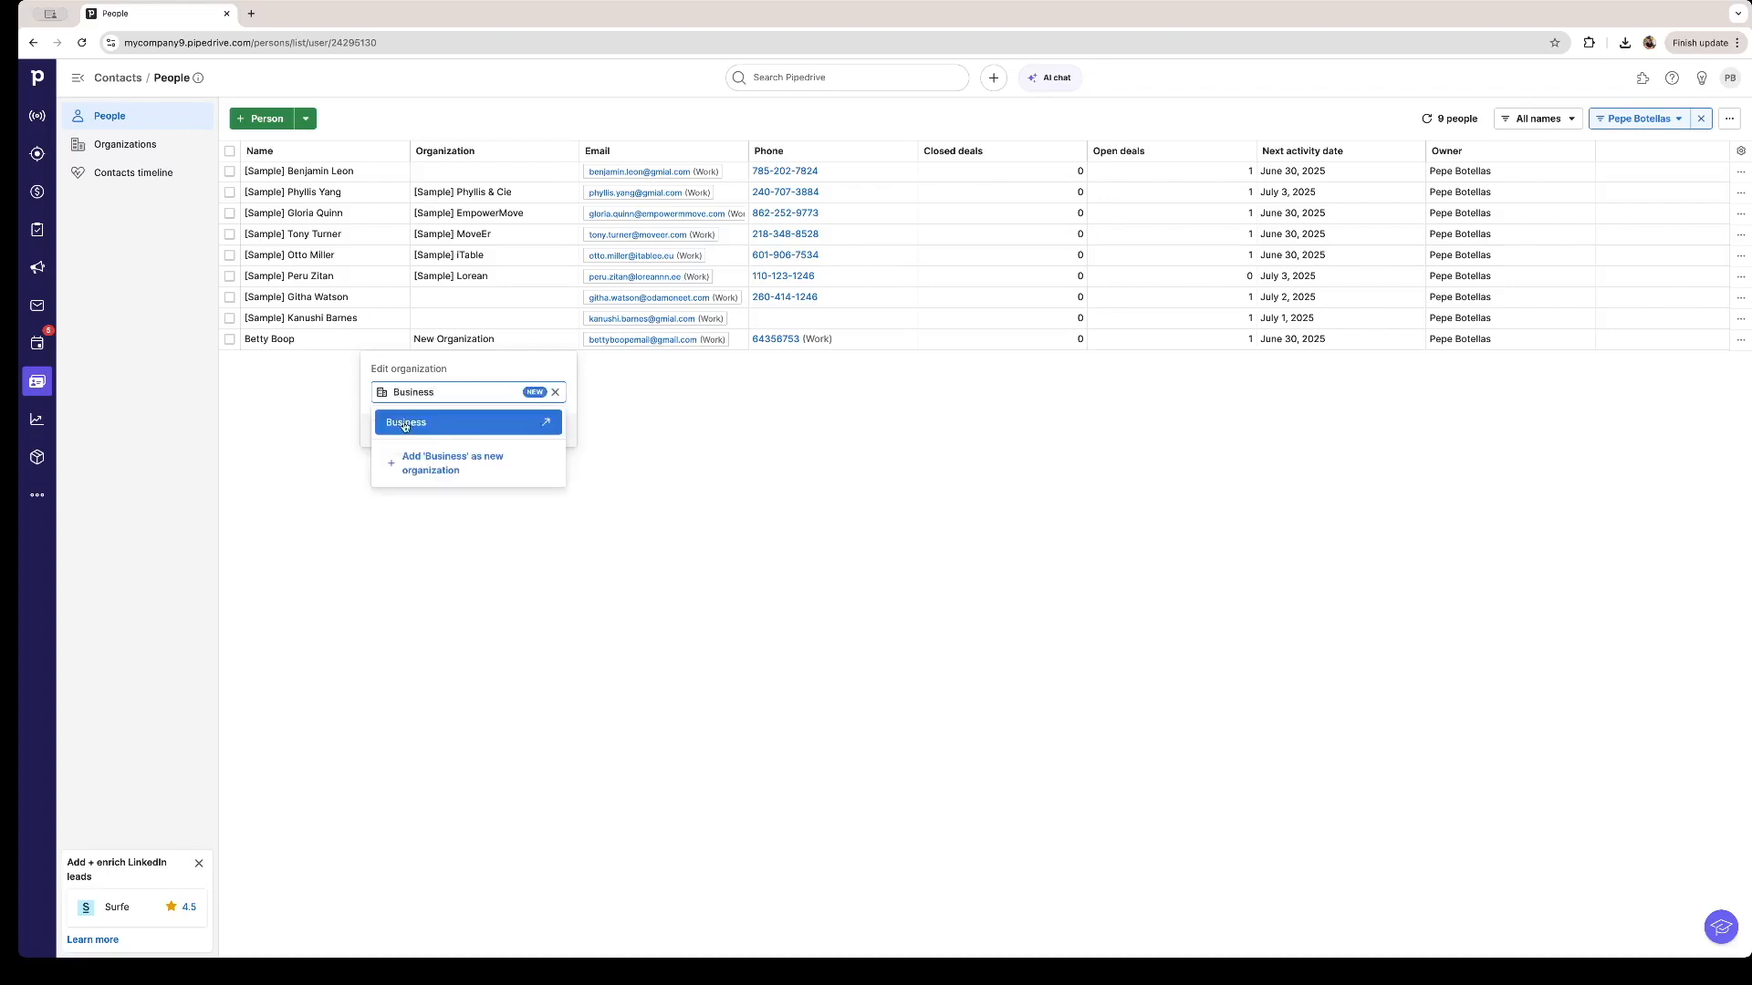
left_click(442, 425)
left_click(546, 431)
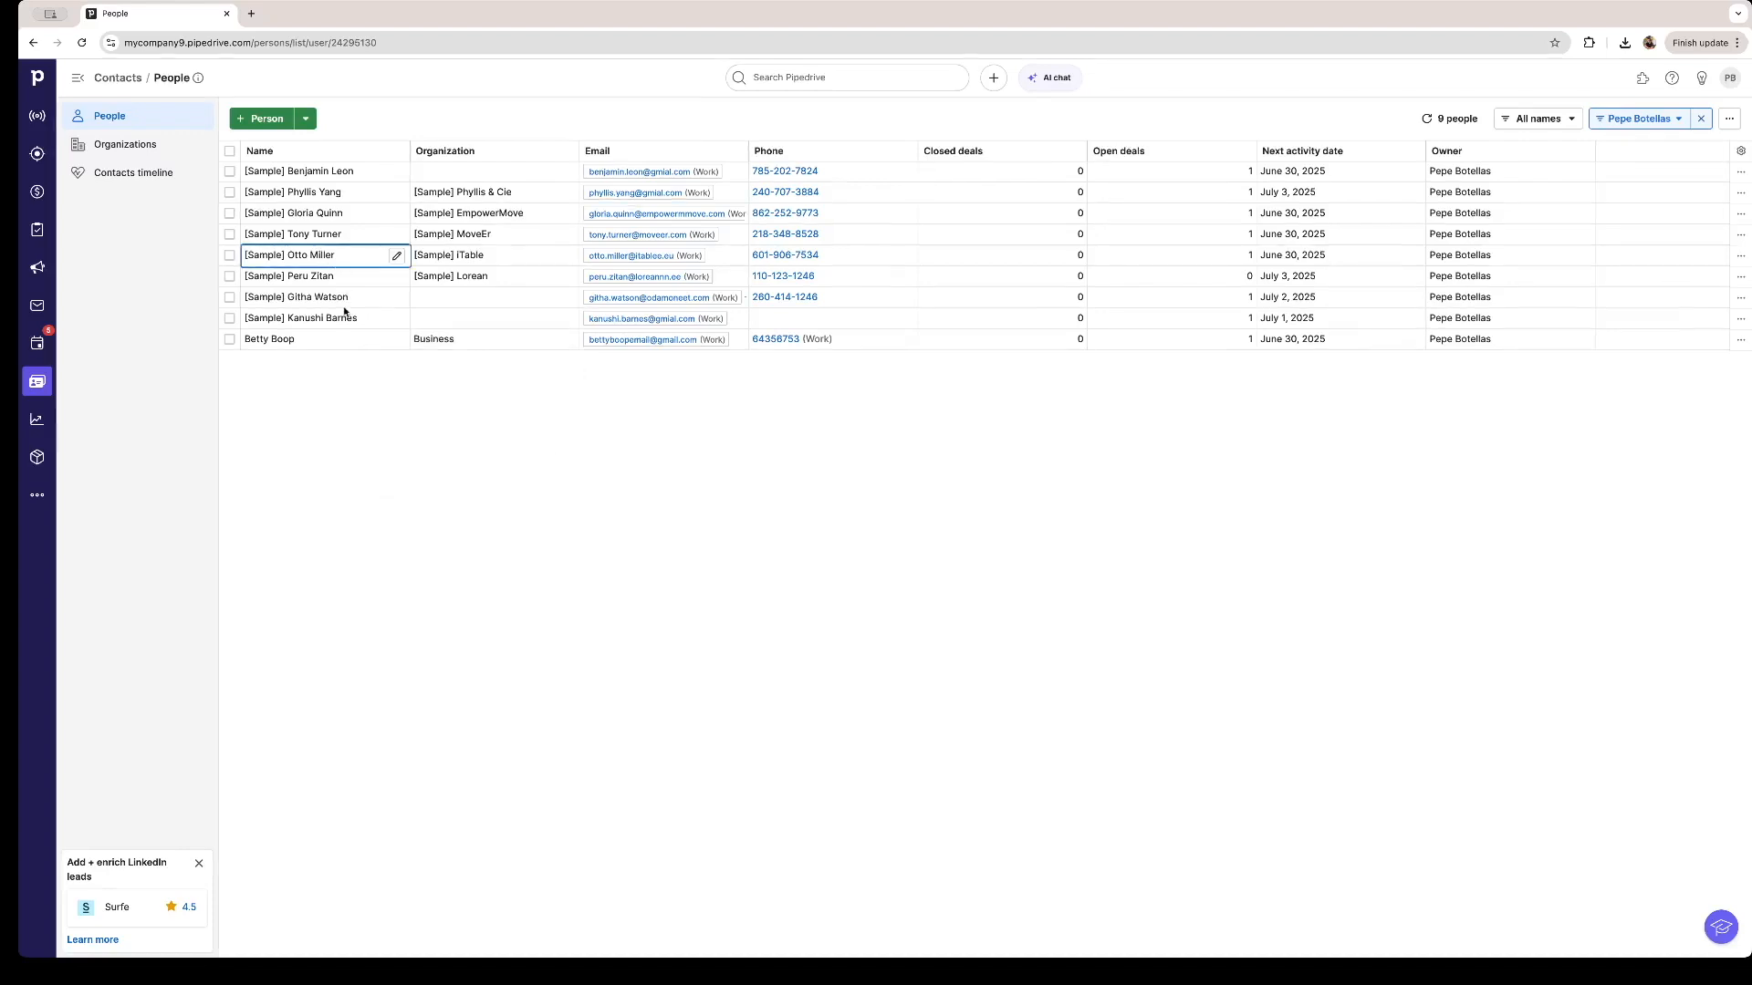